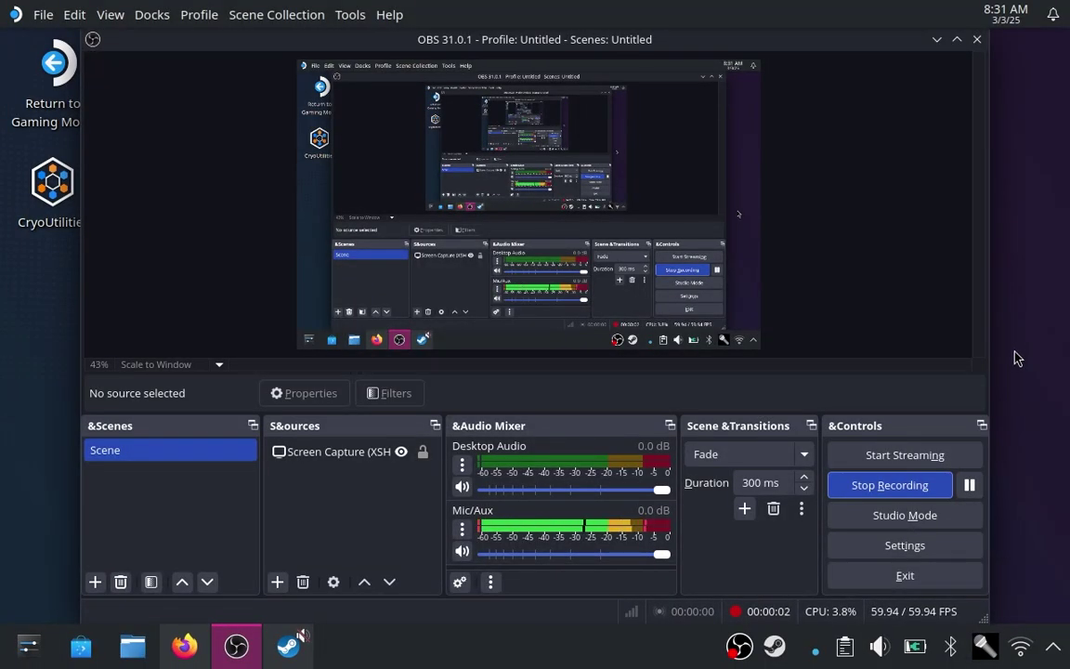
Minimize OBS Studio and bring Firefox back on the hedge-dev/UnleashedRecomp GitHub page
left_click(939, 41)
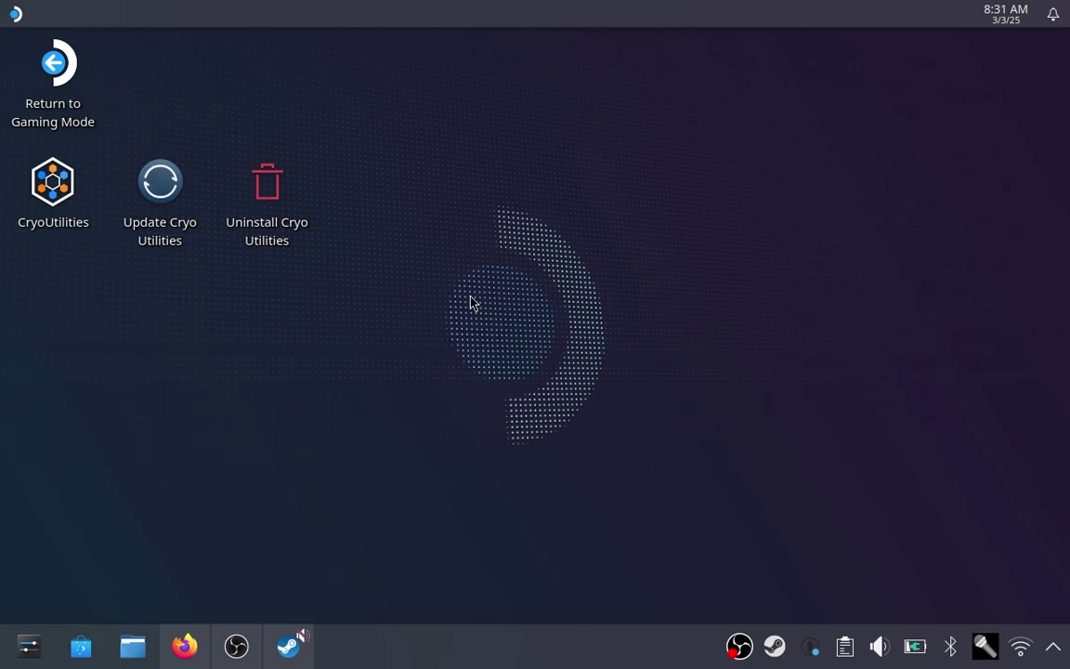
left_click(184, 645)
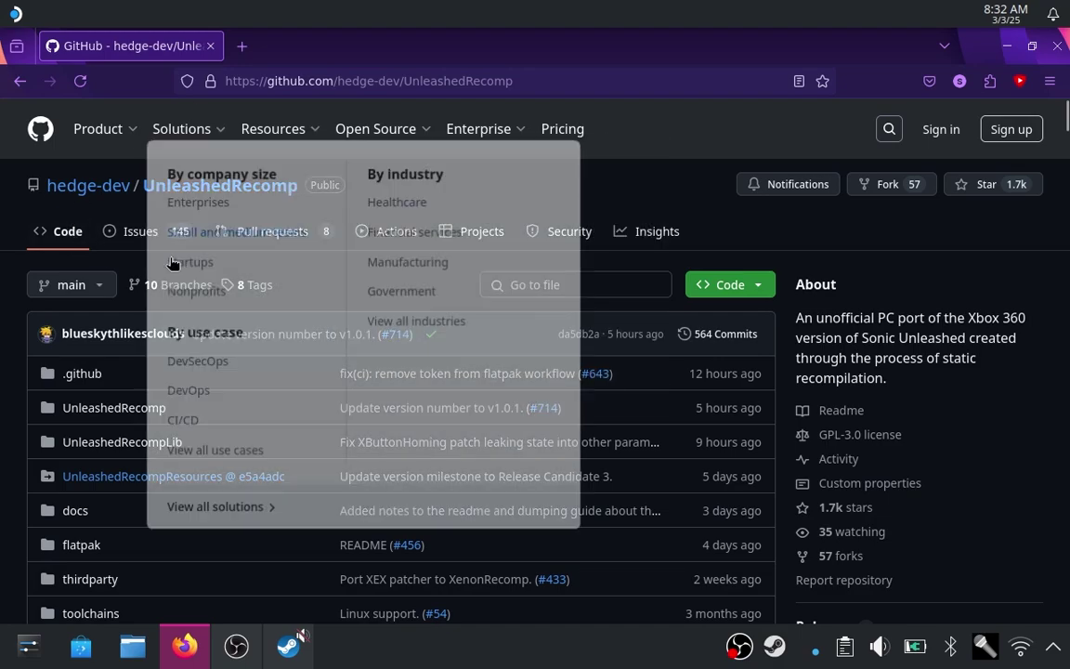
Download UnleashedRecomp-Flatpak.zip (35.1 MB) from the v1.0.1 release and show it in Downloads
scroll(399, 212, "down", 3)
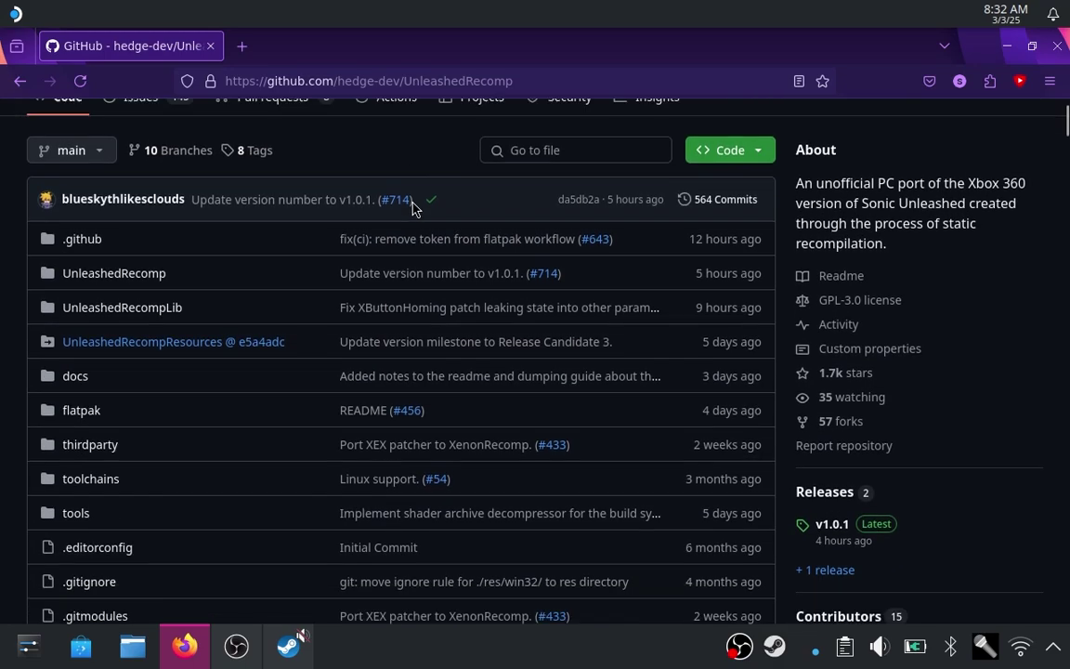
left_click(841, 444)
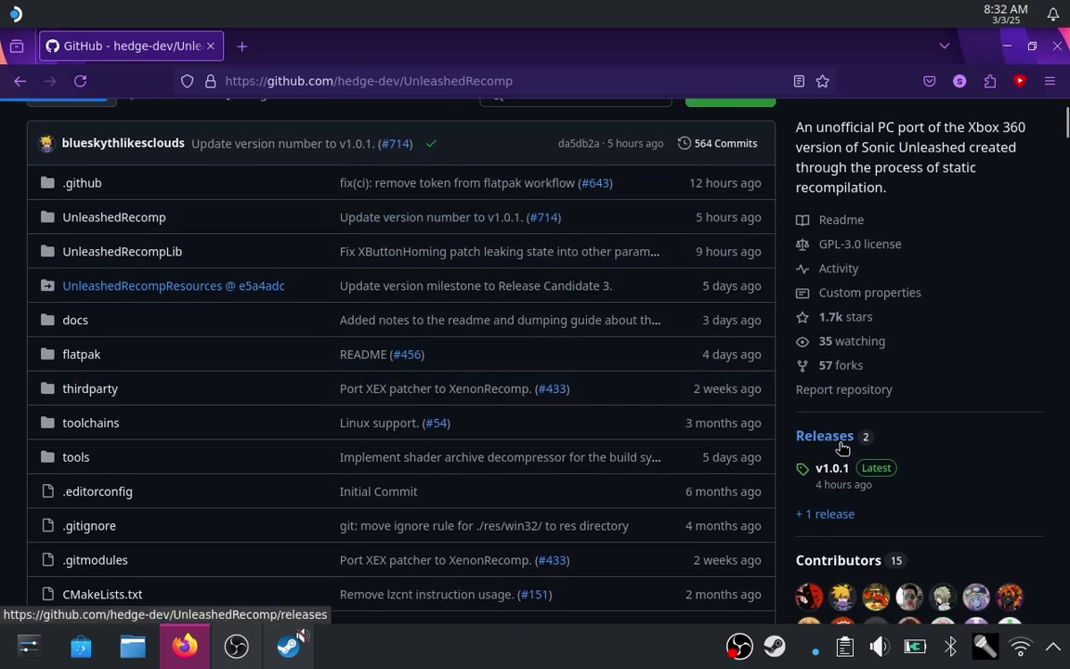
scroll(842, 450, "down", 5)
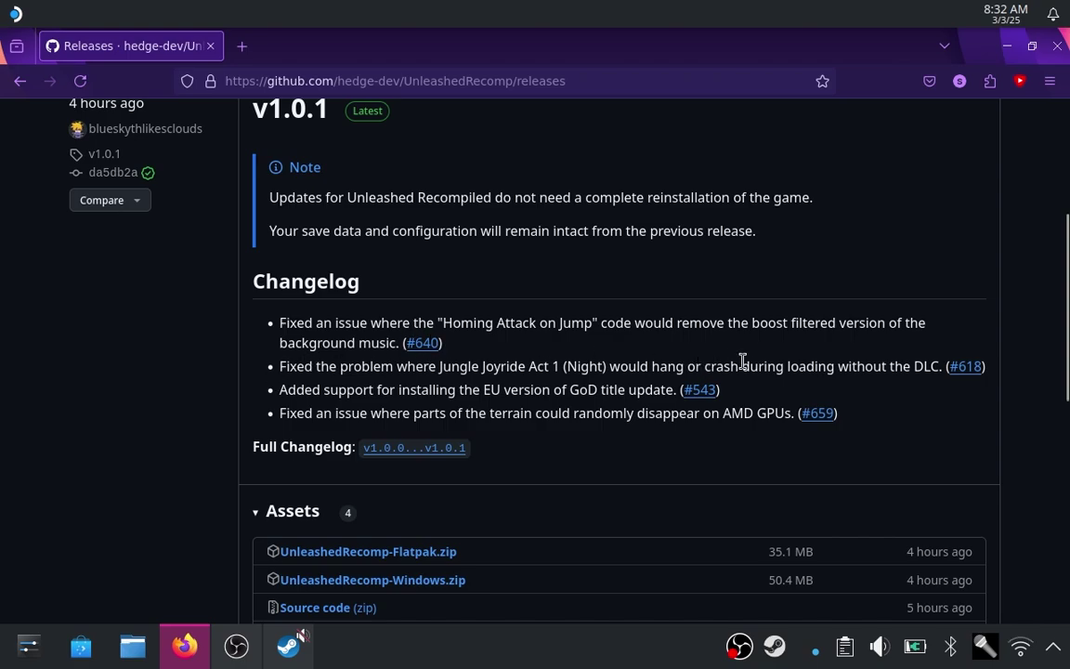
scroll(474, 344, "down", 3)
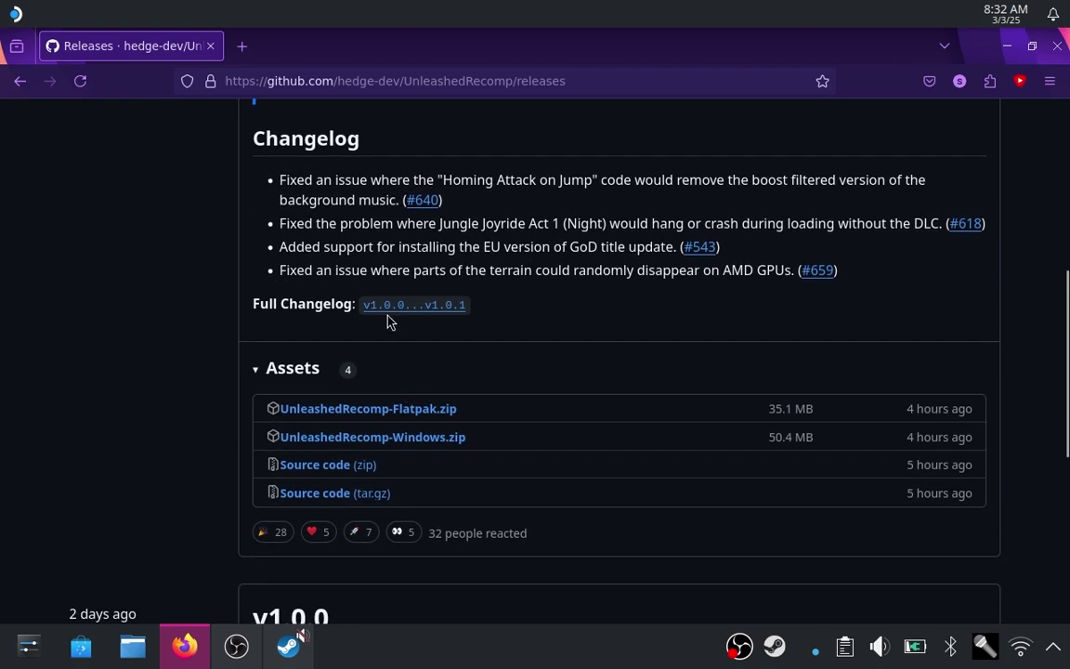
scroll(490, 297, "up", 1)
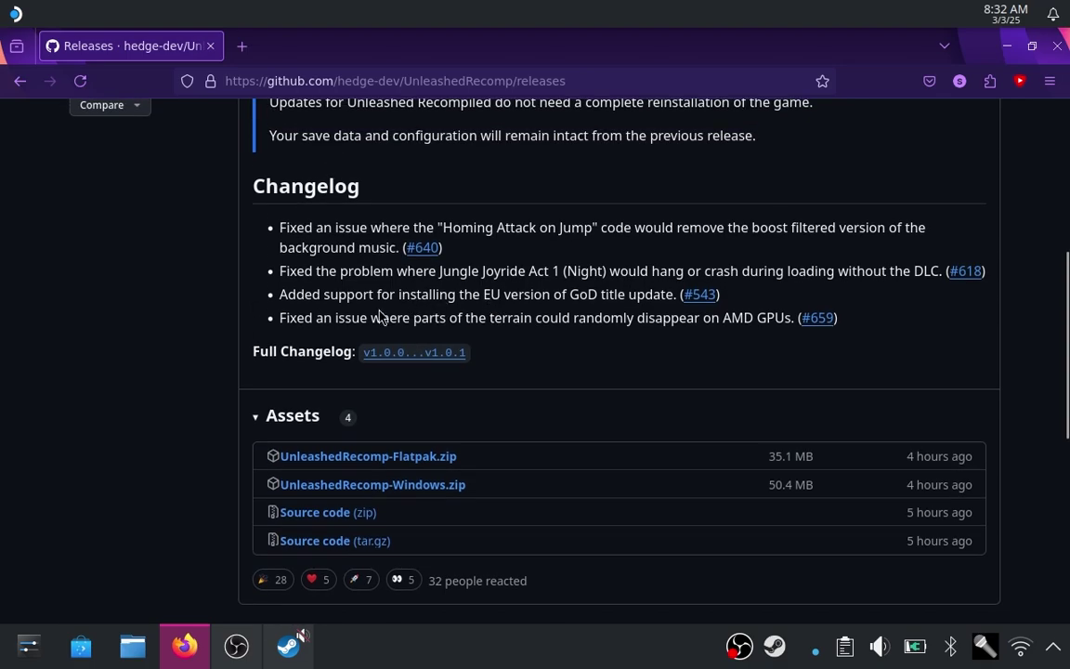
left_click_drag(279, 318, 785, 327)
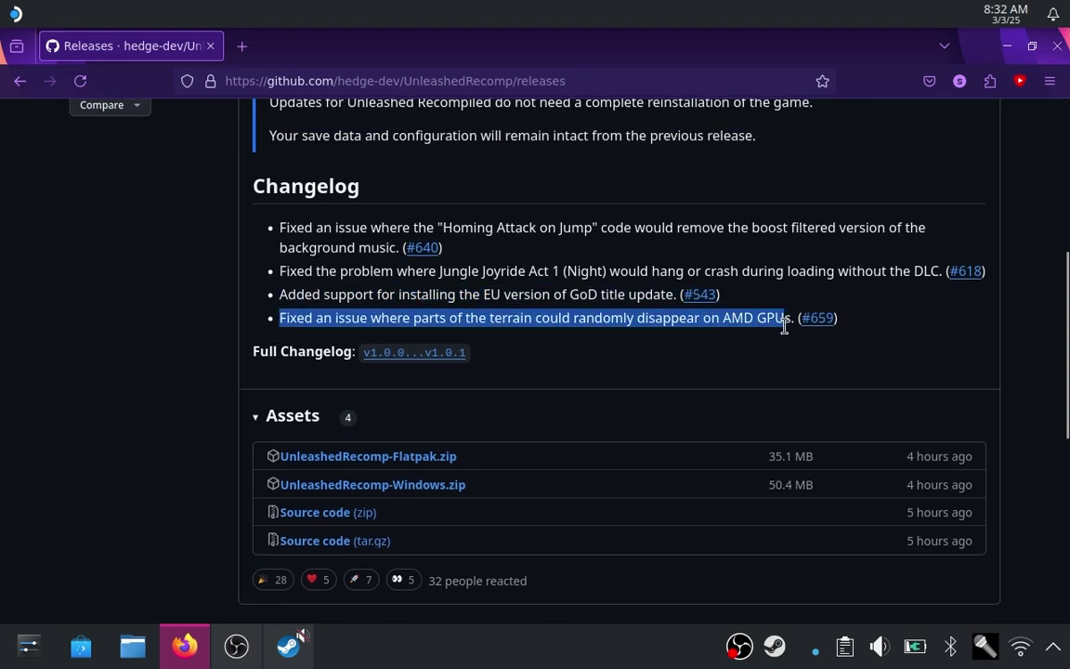
left_click(786, 323)
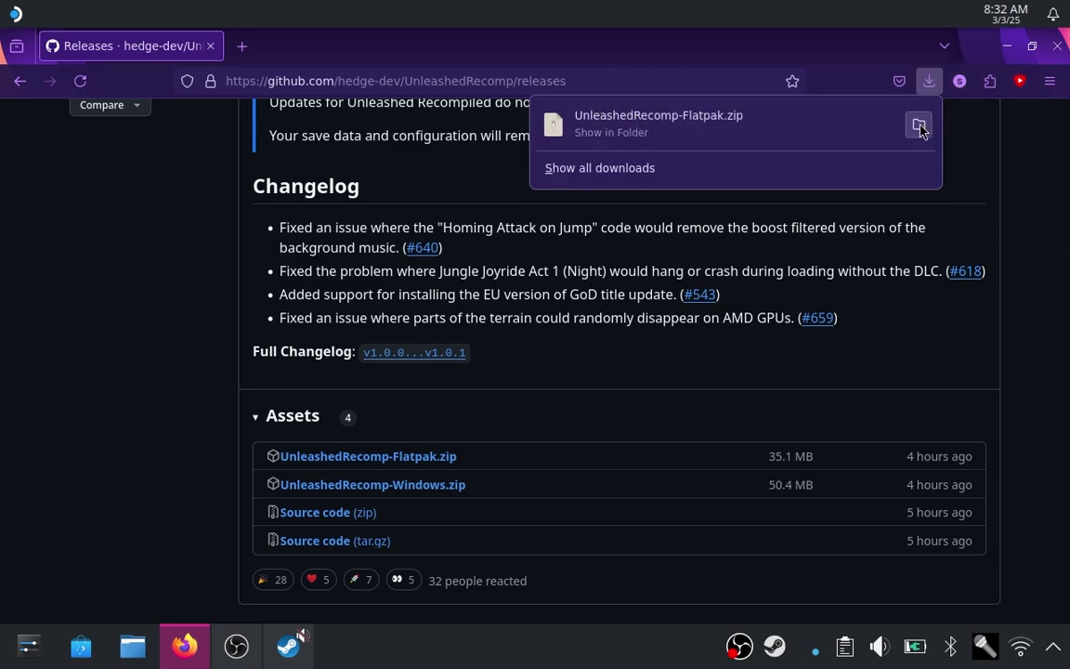
left_click(919, 126)
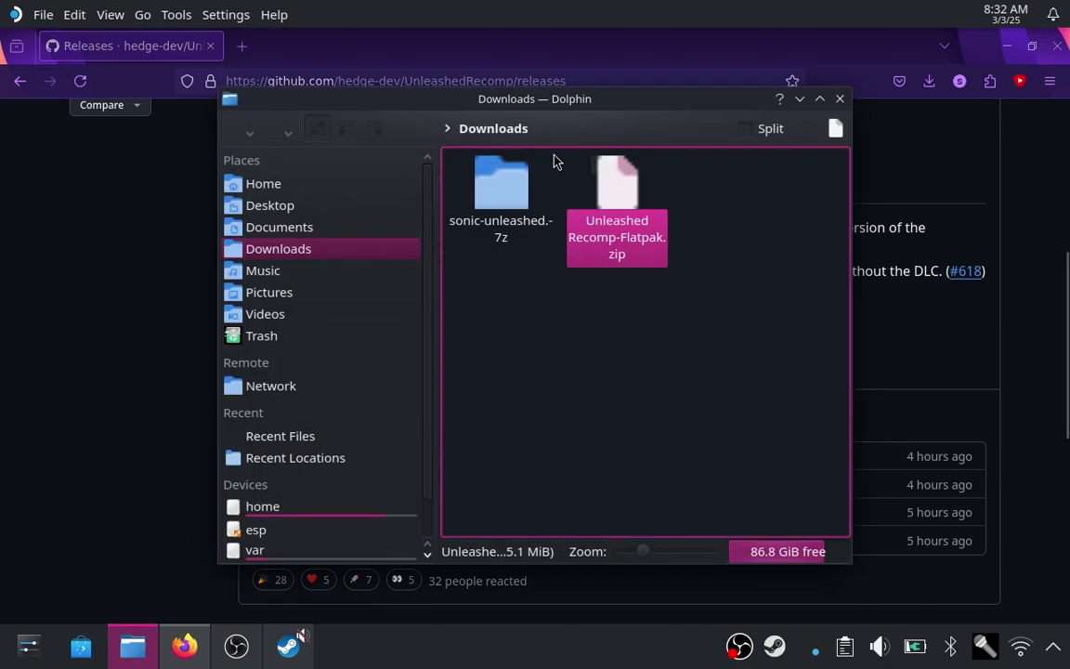
Extract UnleashedRecomp-Flatpak.zip here and open the resulting io.github.hedge_dev bundle in Discover
left_click(516, 200)
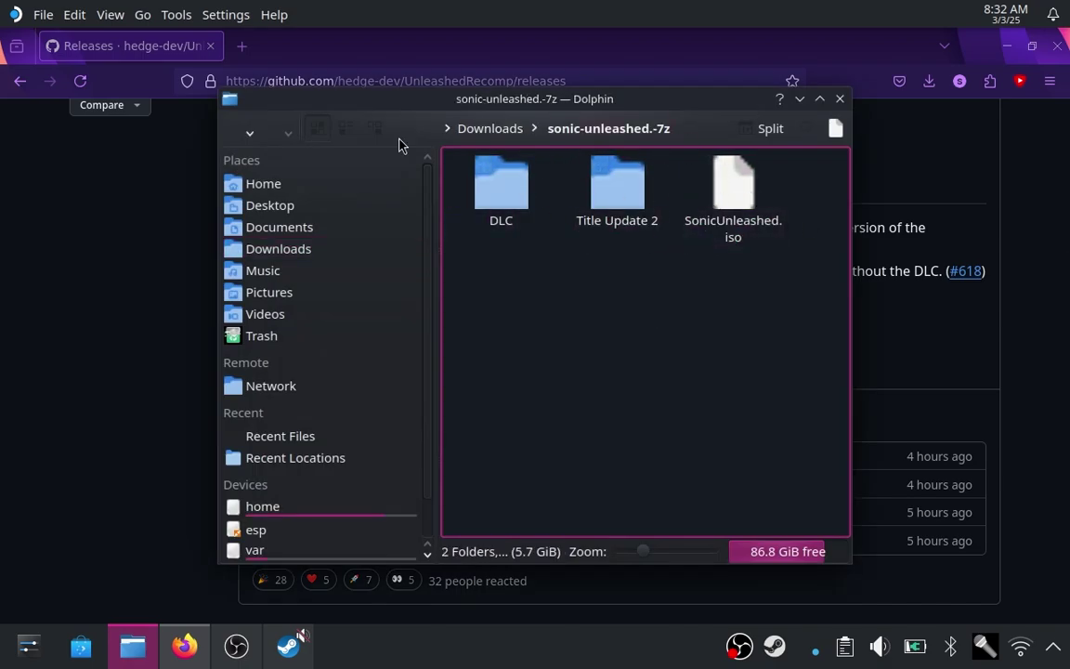
left_click(234, 136)
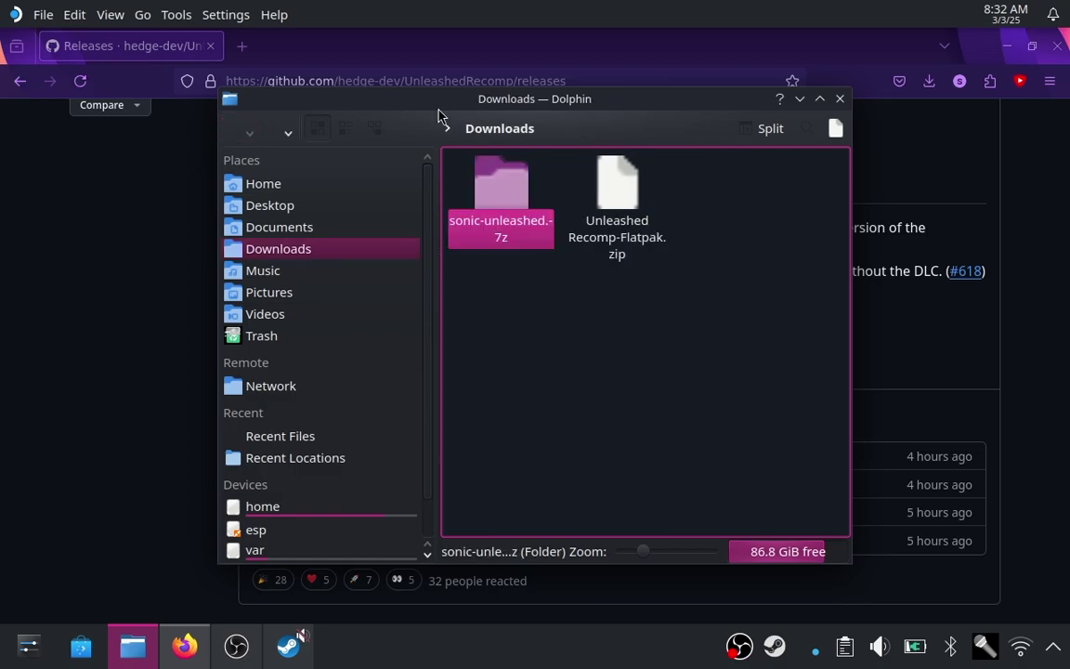
left_click(613, 185)
right_click(605, 212)
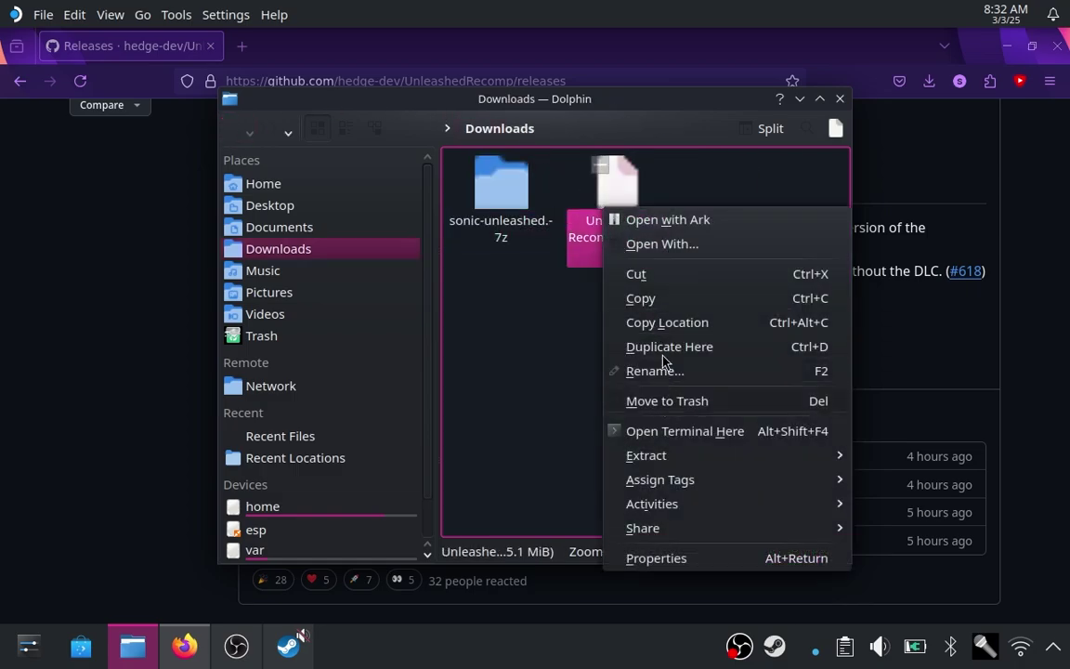
mouse_move(641, 456)
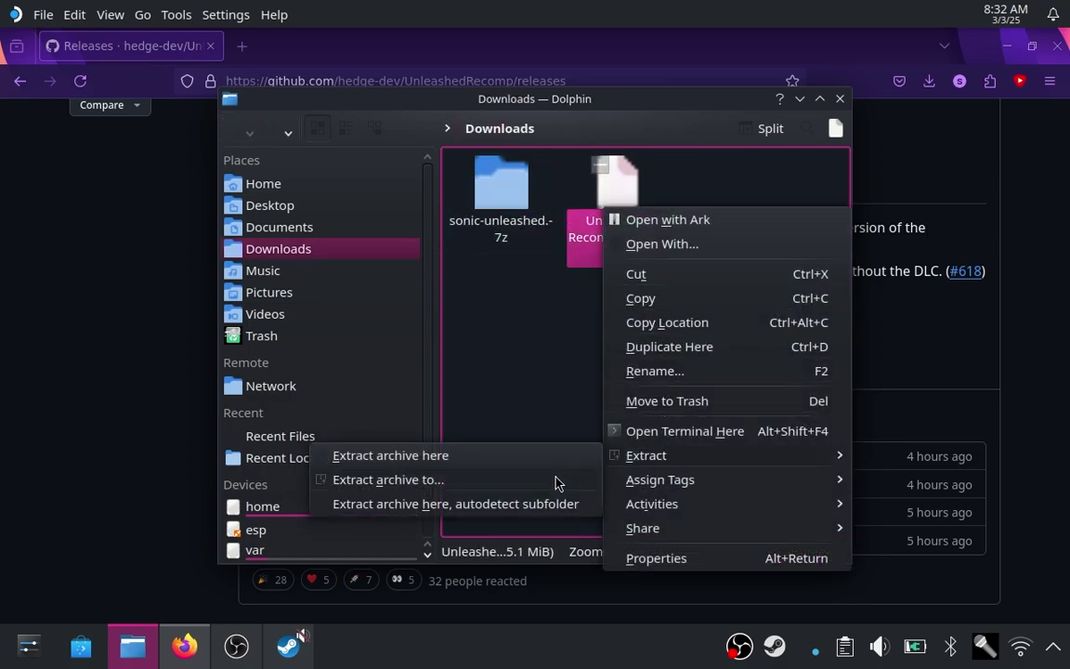
left_click(544, 503)
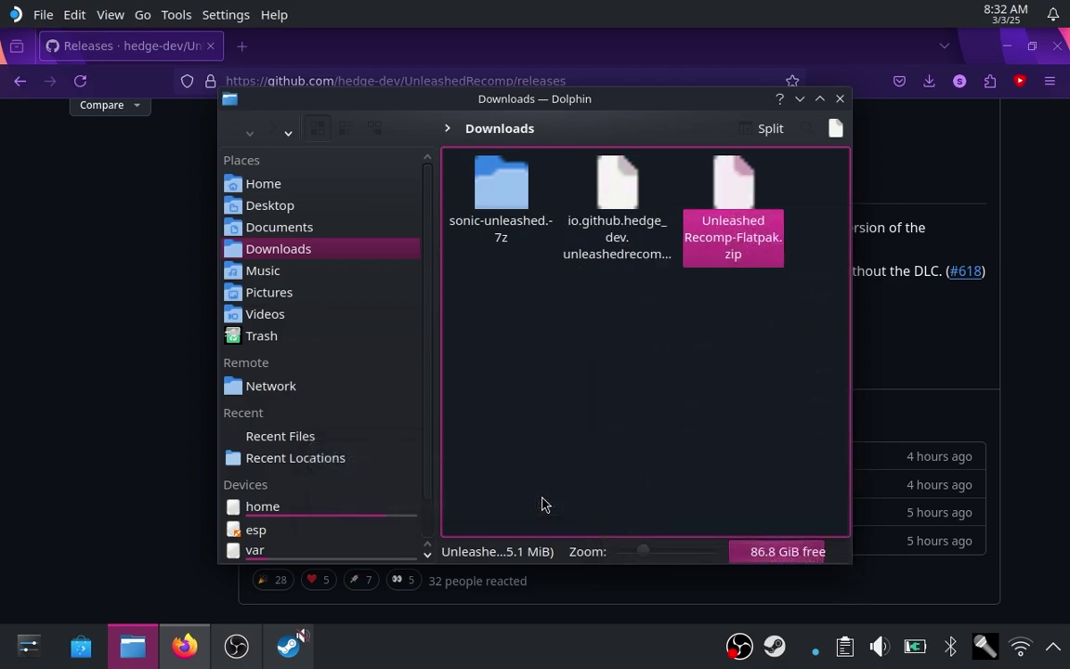
right_click(624, 209)
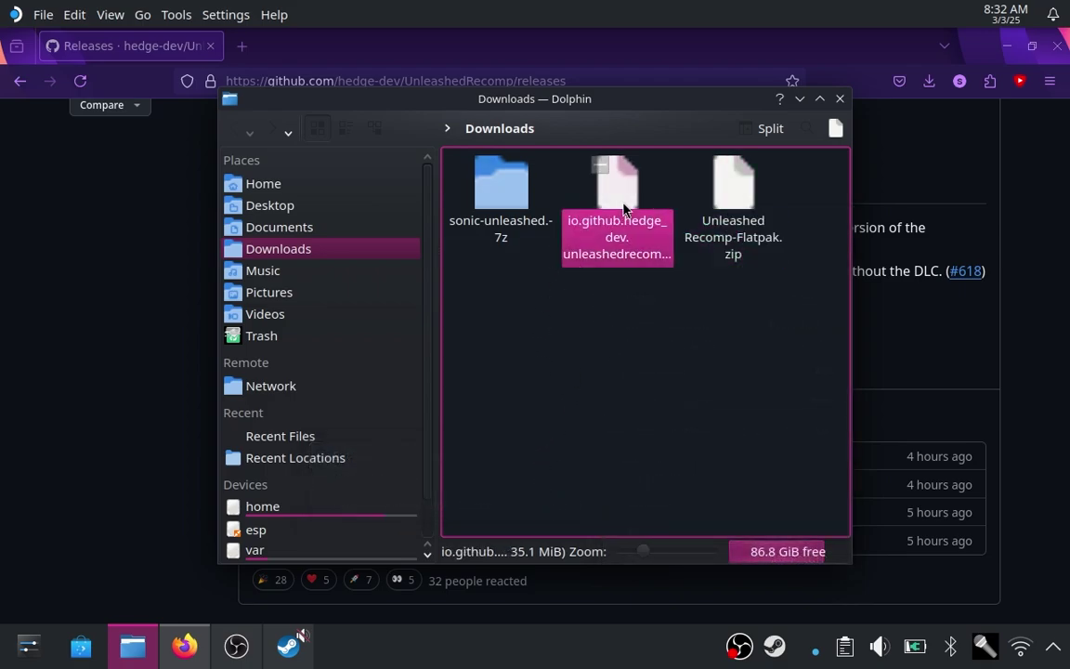
left_click(560, 299)
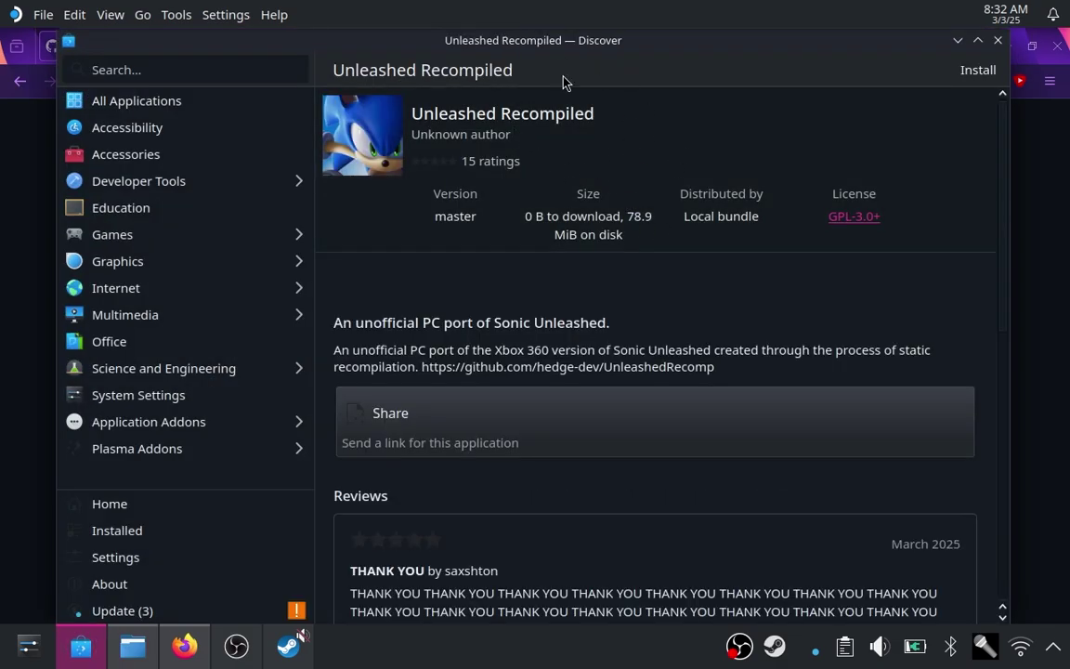
Start installing Unleashed Recompiled and enter the password for the repository configuration prompt
left_click(989, 73)
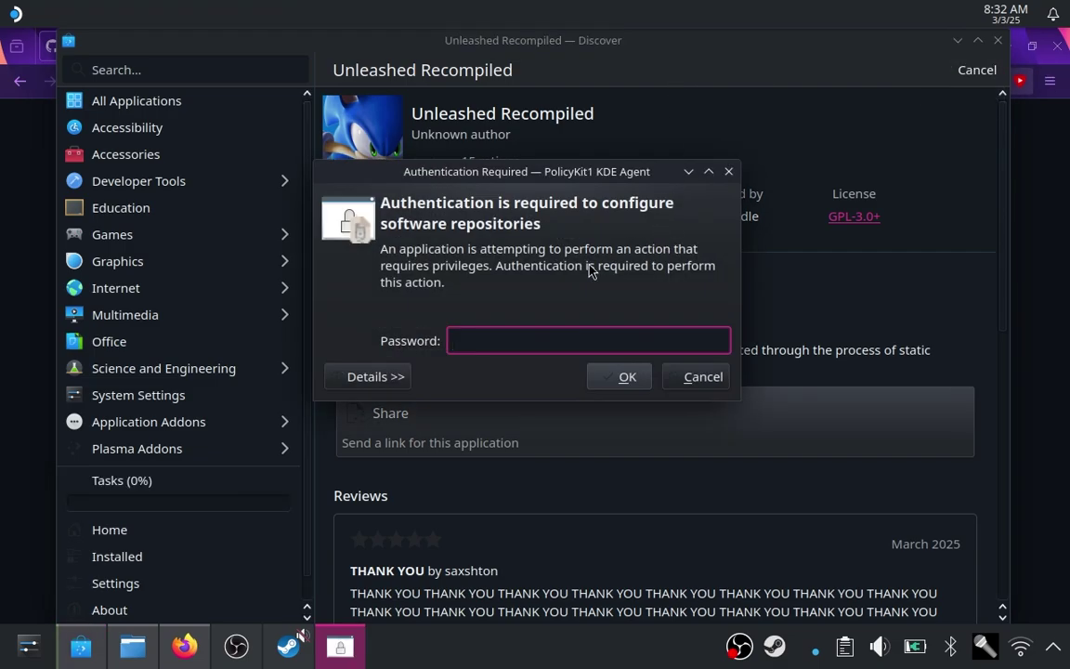
key("super")
key("super+x")
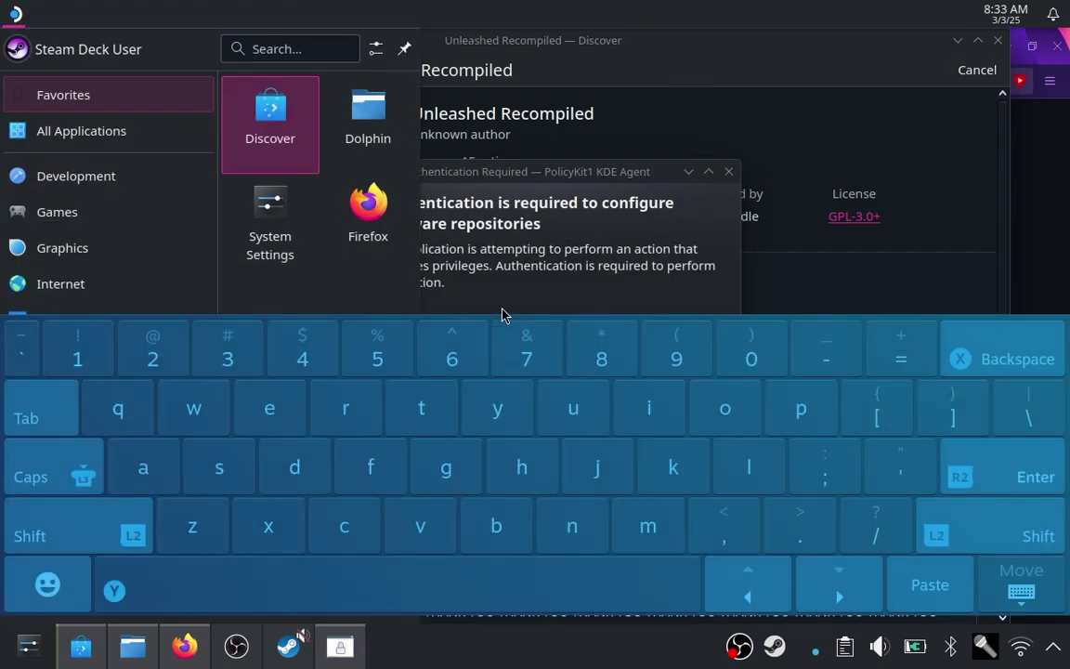
key("super+x")
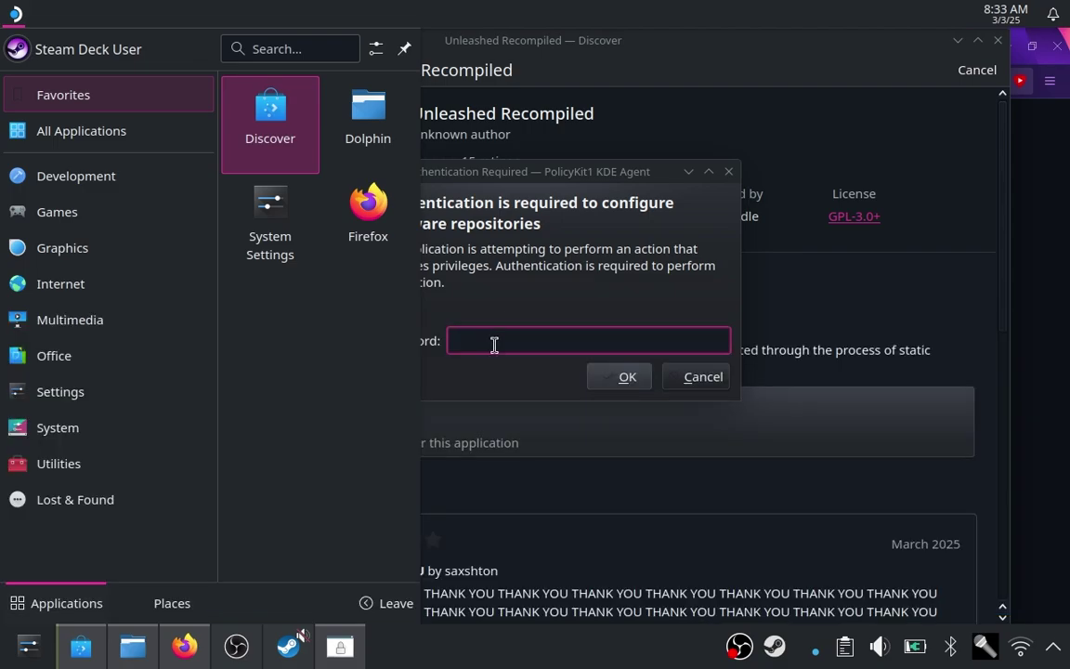
left_click(494, 342)
key("super+x")
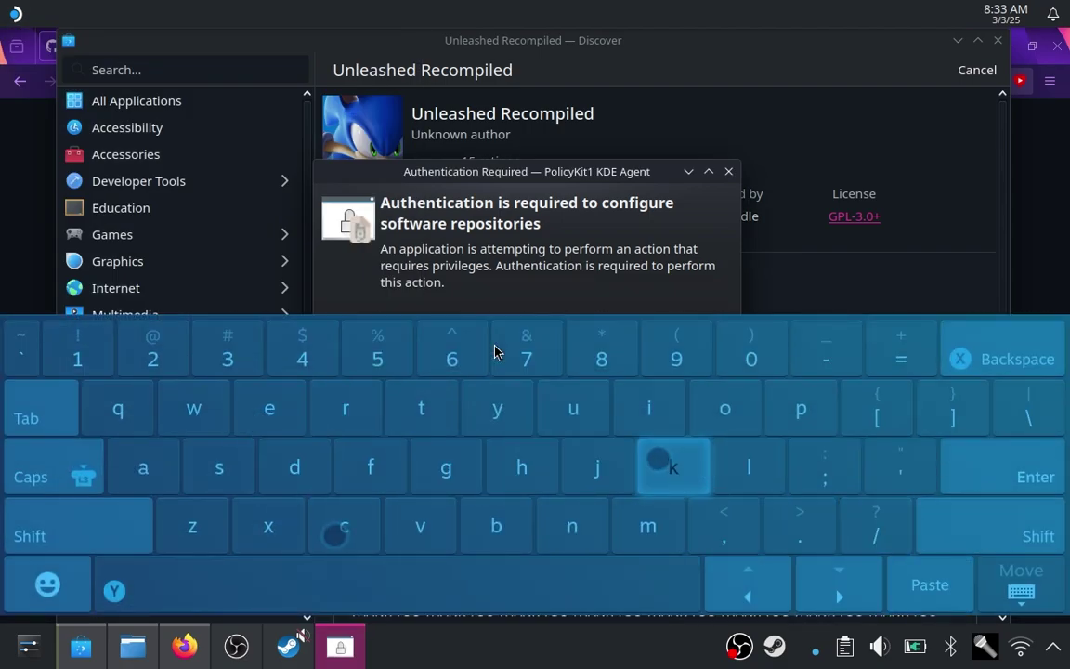
key("Return")
key("super+x")
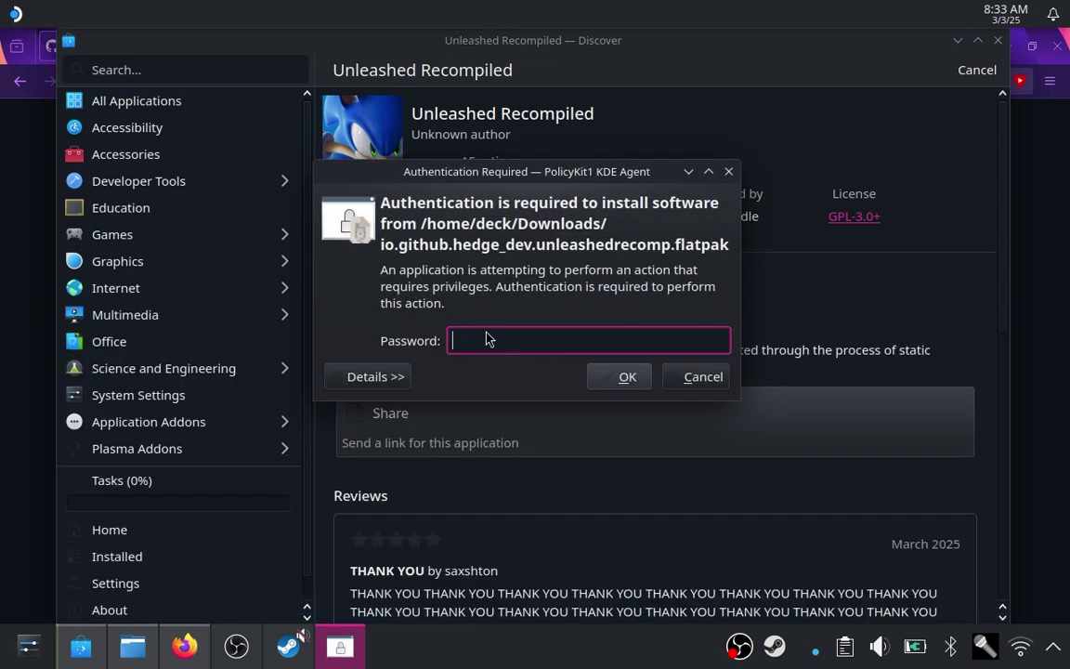
Authorize the install with the password, check its progress, and launch the game
key("super+x")
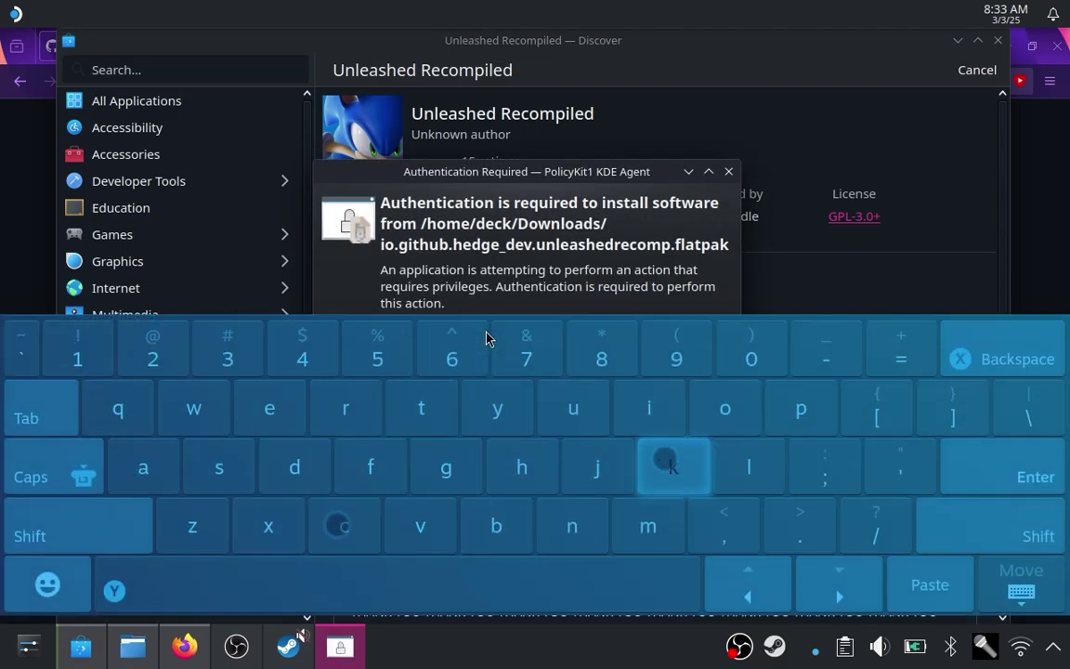
key("Return")
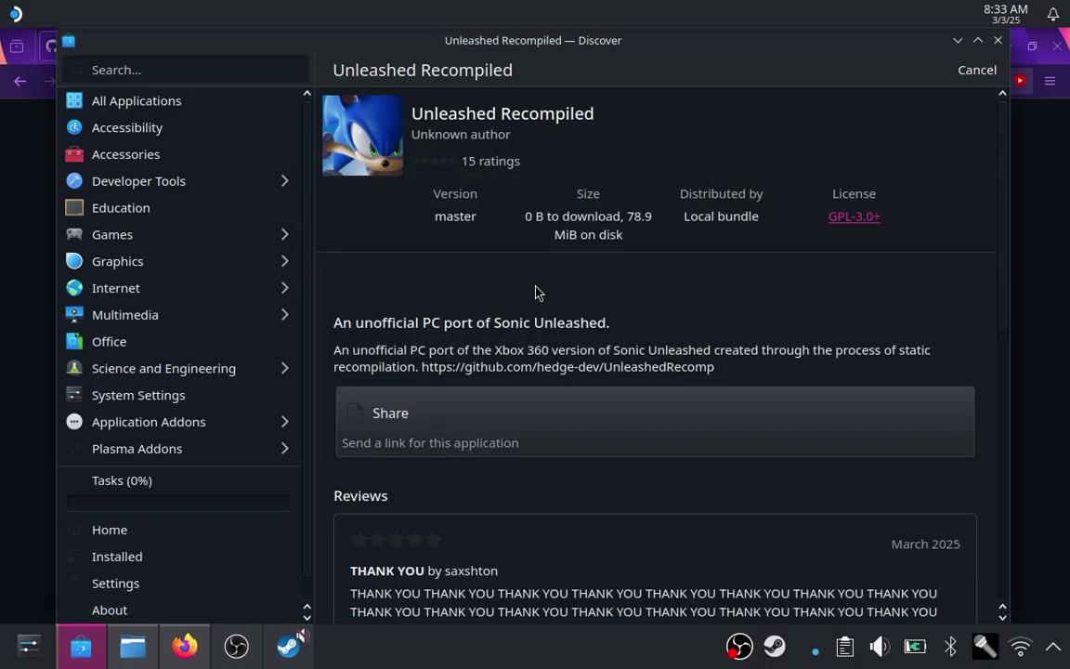
left_click(251, 490)
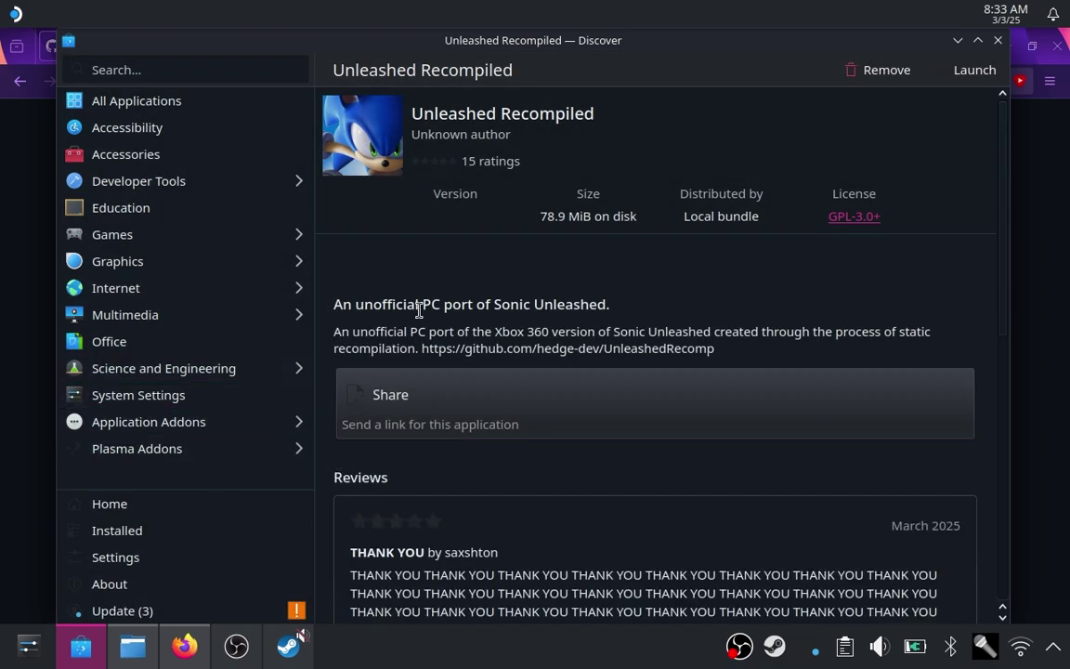
left_click(966, 72)
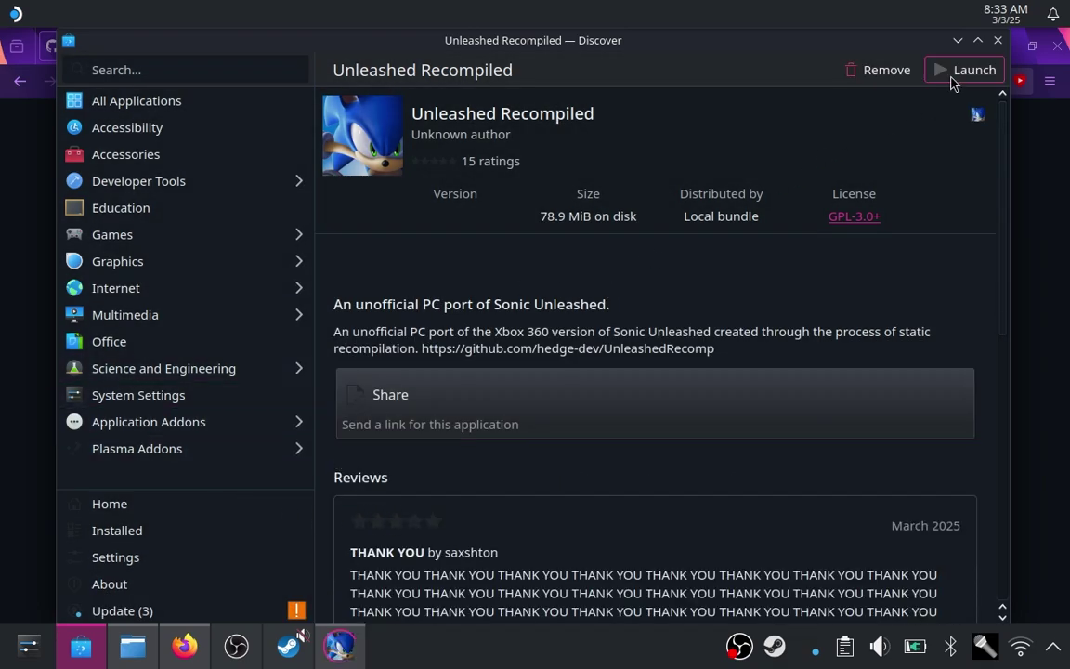
Close the Discover and Downloads windows, then launch Unleashed Recompiled from its Discover page
left_click(998, 40)
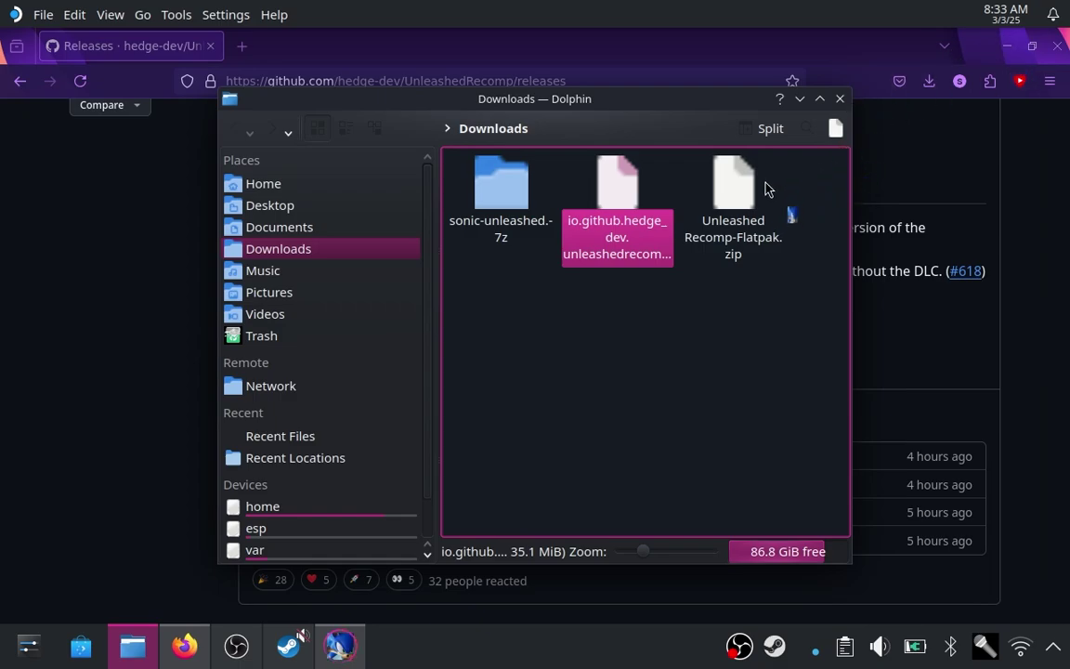
left_click_drag(585, 240, 678, 202)
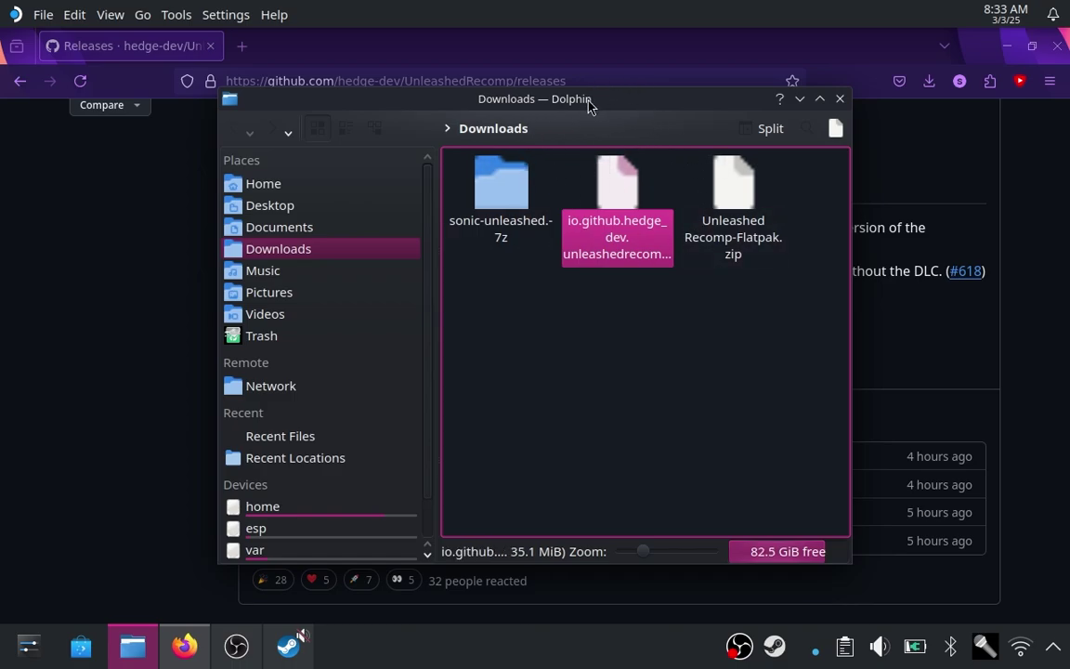
left_click(840, 98)
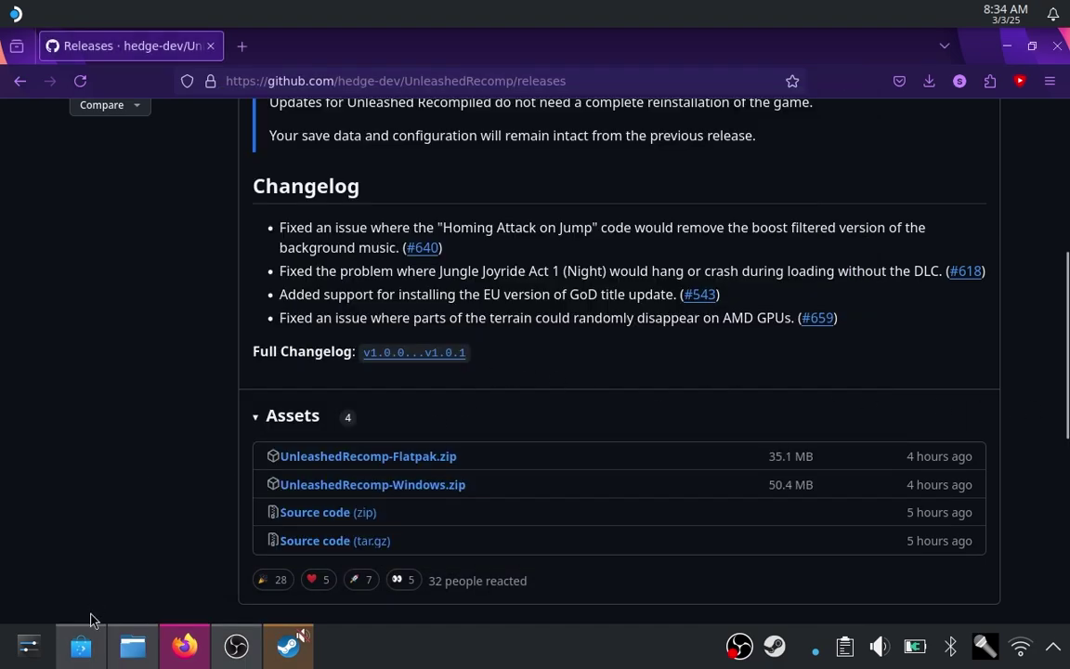
left_click(82, 645)
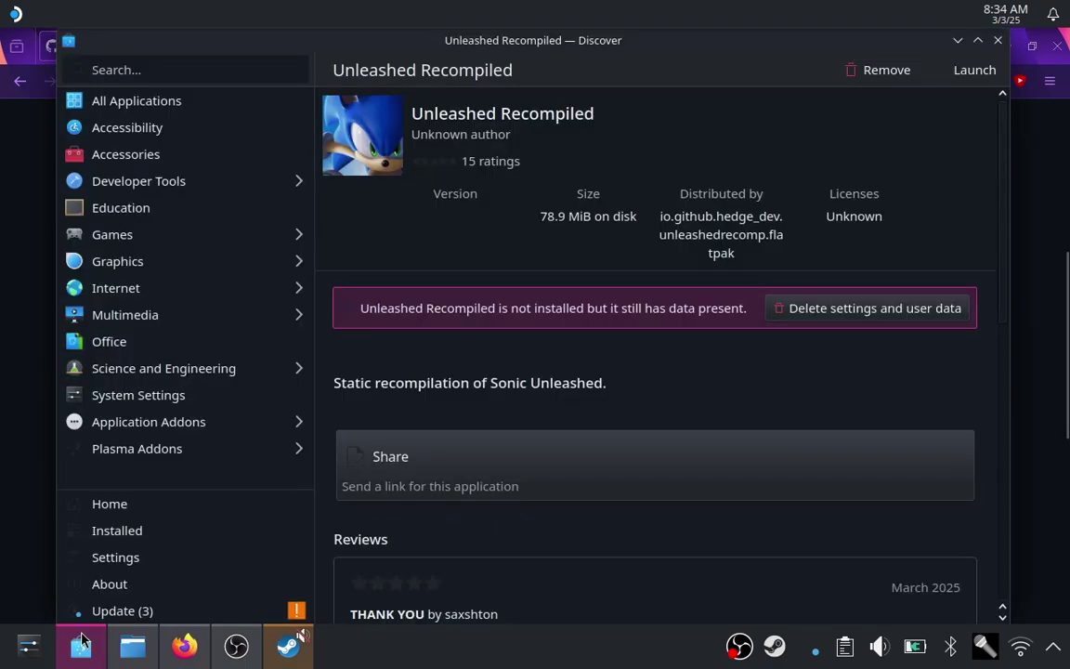
left_click(966, 72)
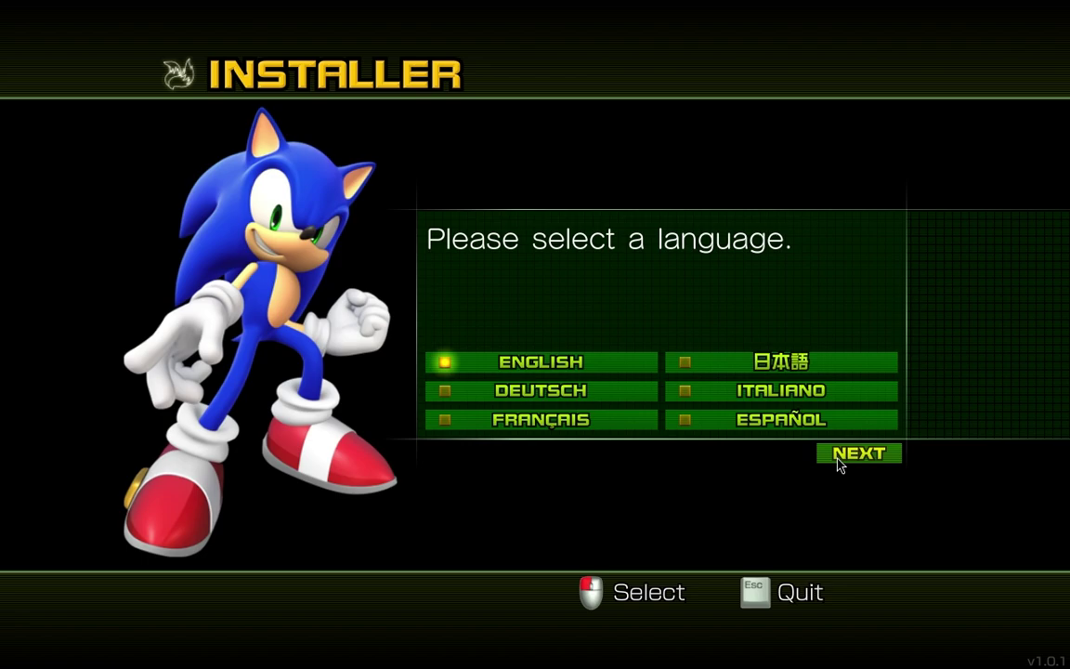
Keep English, pass the welcome screen, and add sonic-unleashed.-7z/SonicUnleashed.iso as the game source
key("Down")
key("Down")
key("Return")
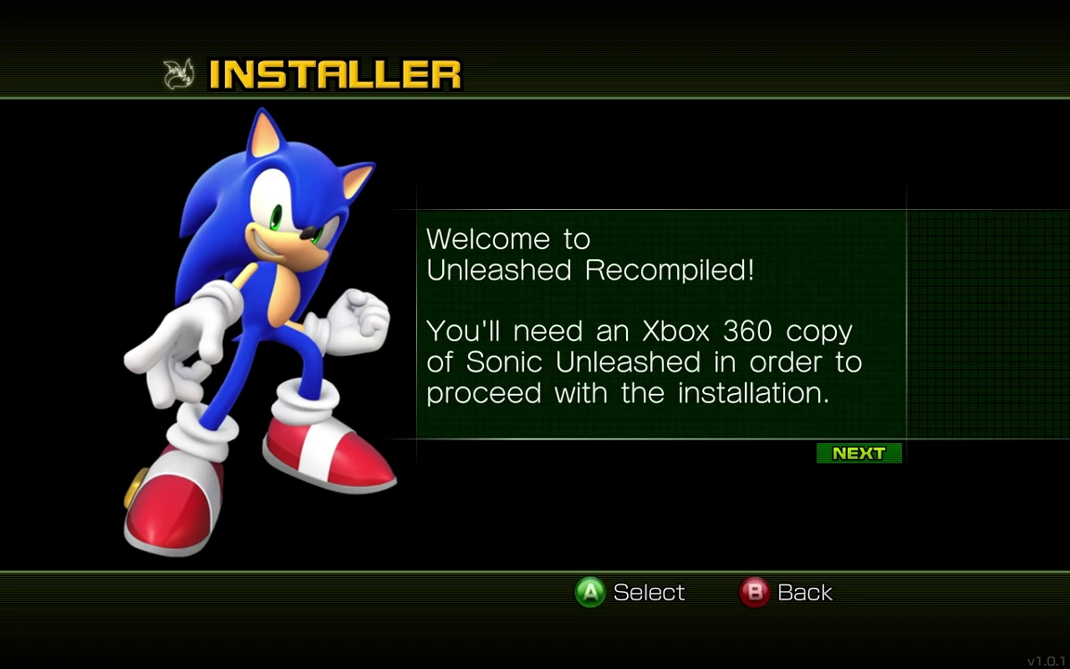
key("Return")
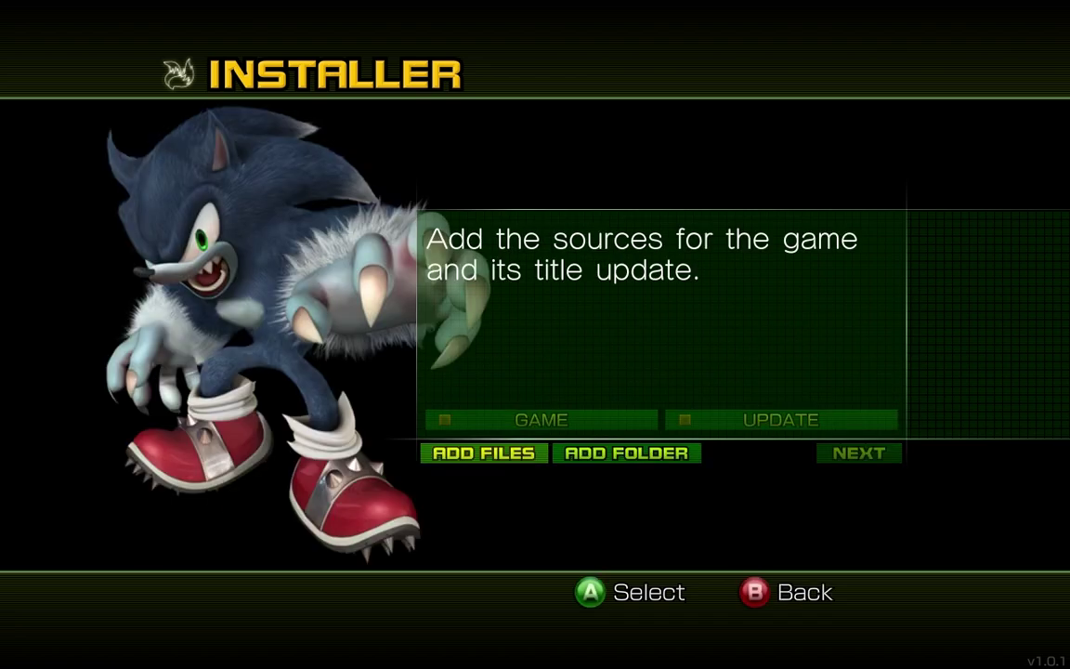
left_click(537, 454)
key("Return")
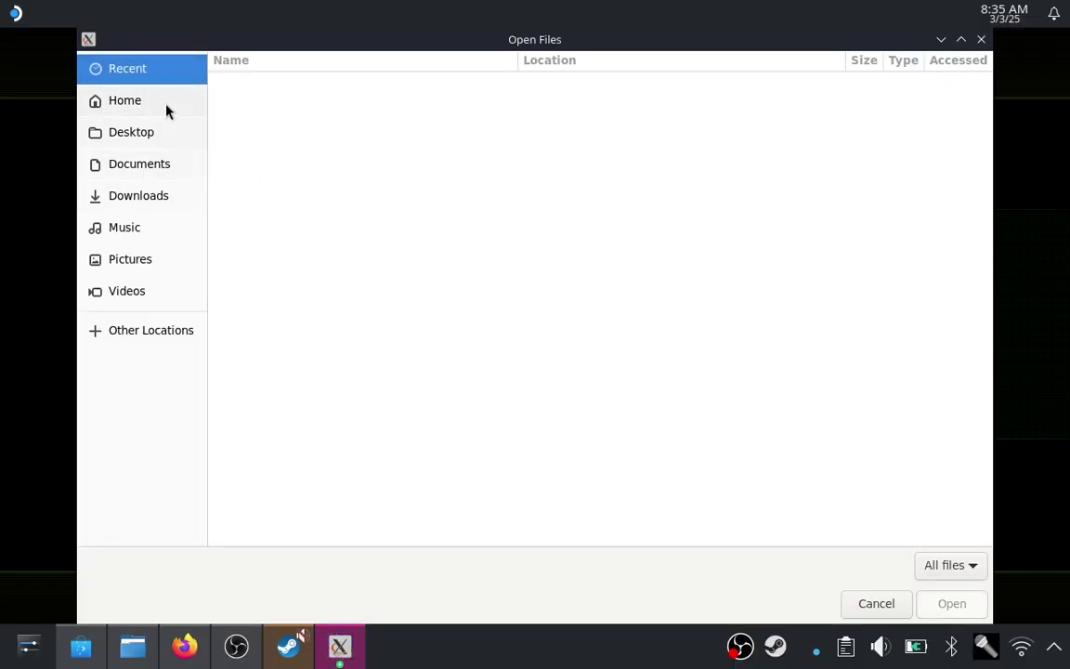
left_click(138, 193)
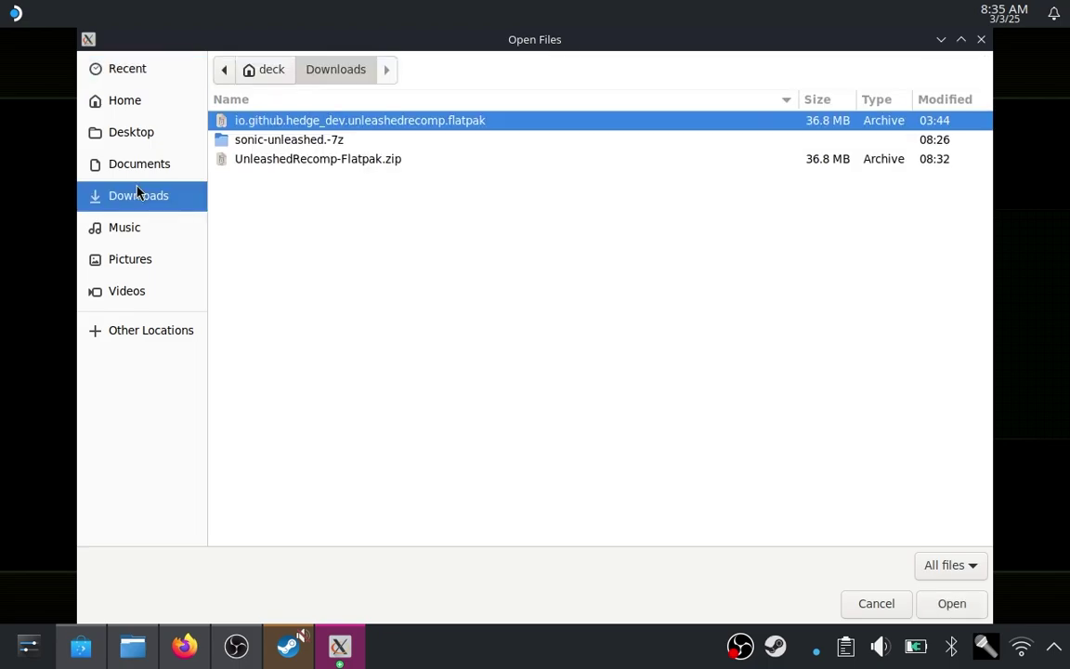
left_click(270, 139)
double_click(270, 139)
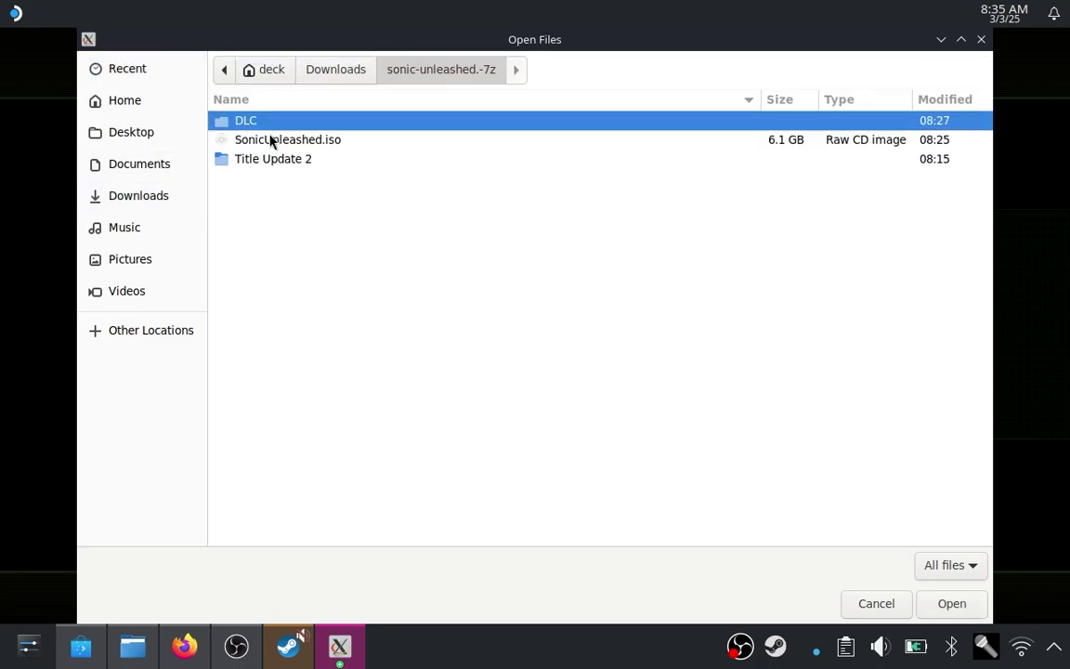
key("Down")
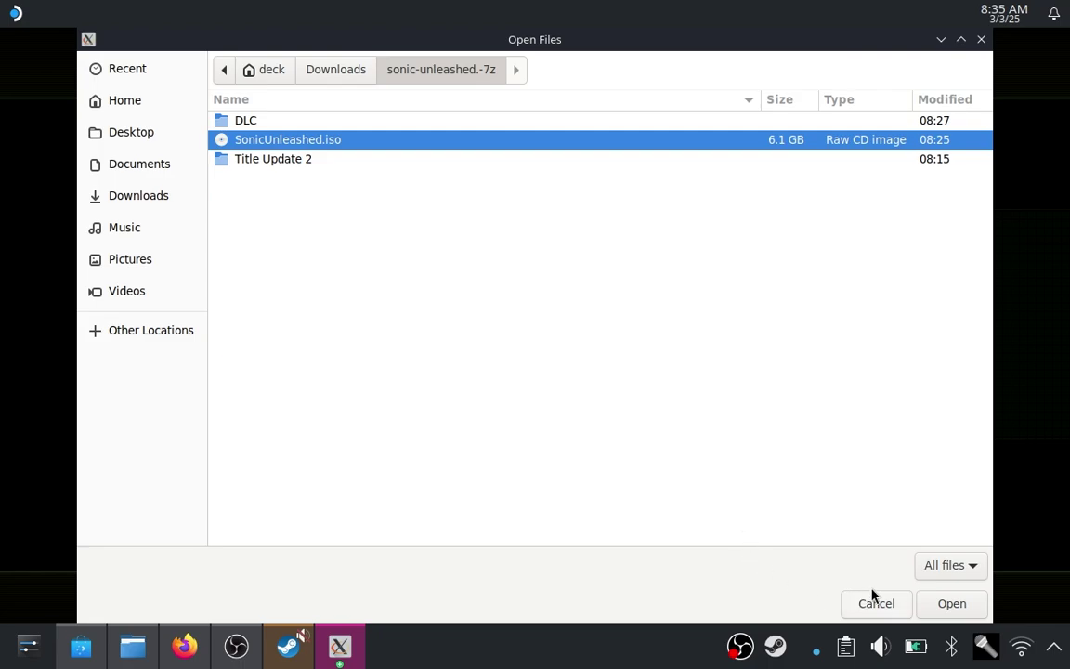
left_click(931, 606)
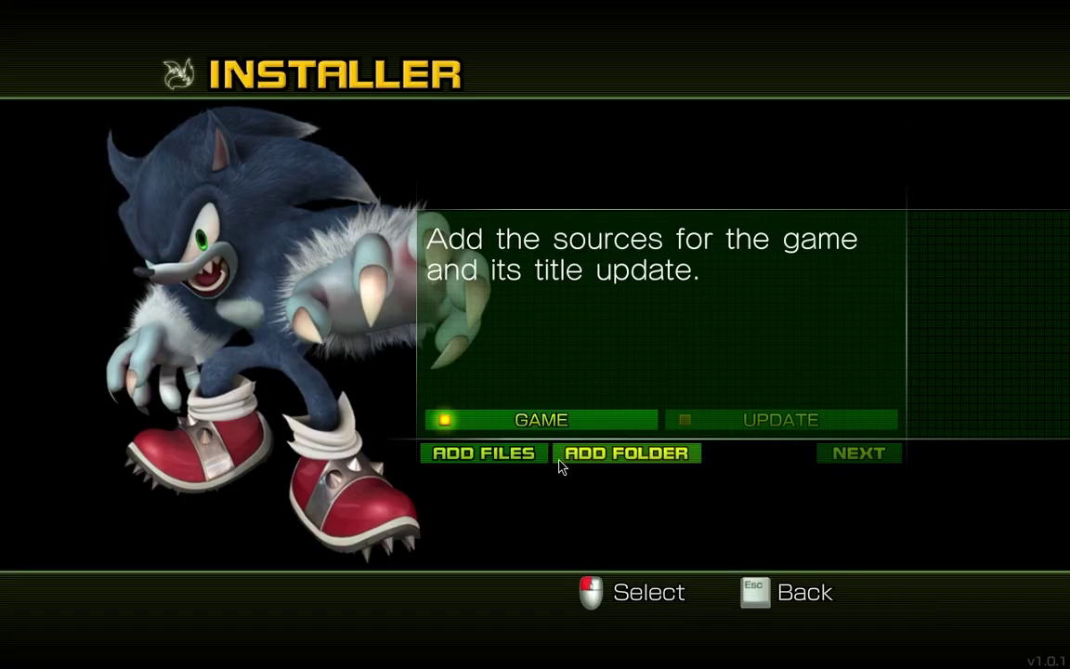
Add the Title Update 2 file from sonic-unleashed.-7z as the update source and continue
left_click(522, 453)
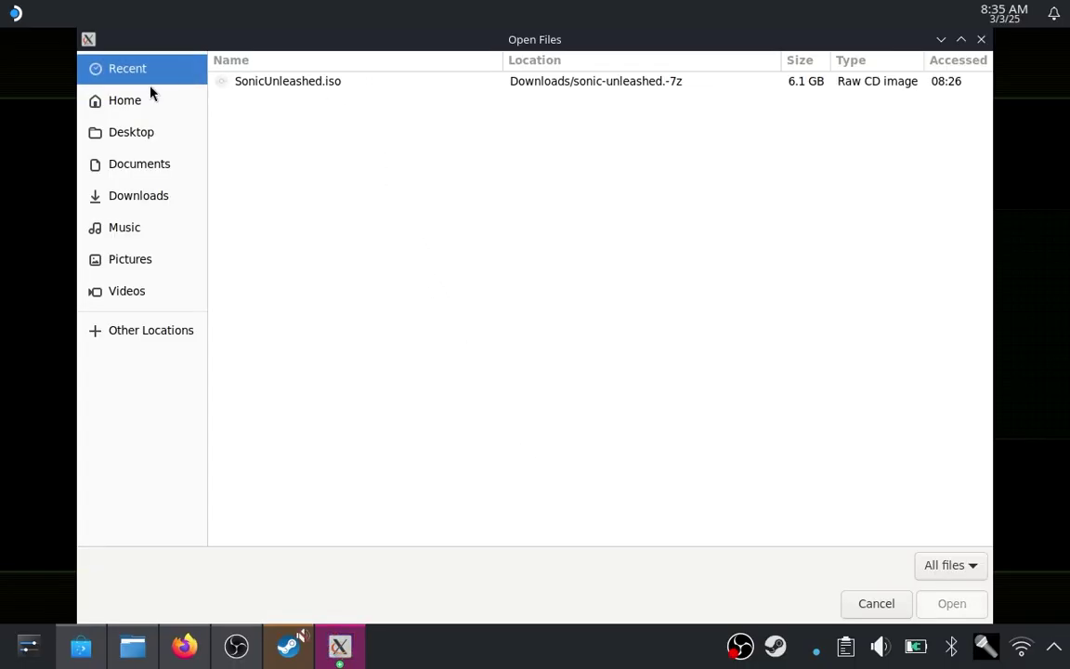
left_click(148, 196)
double_click(316, 140)
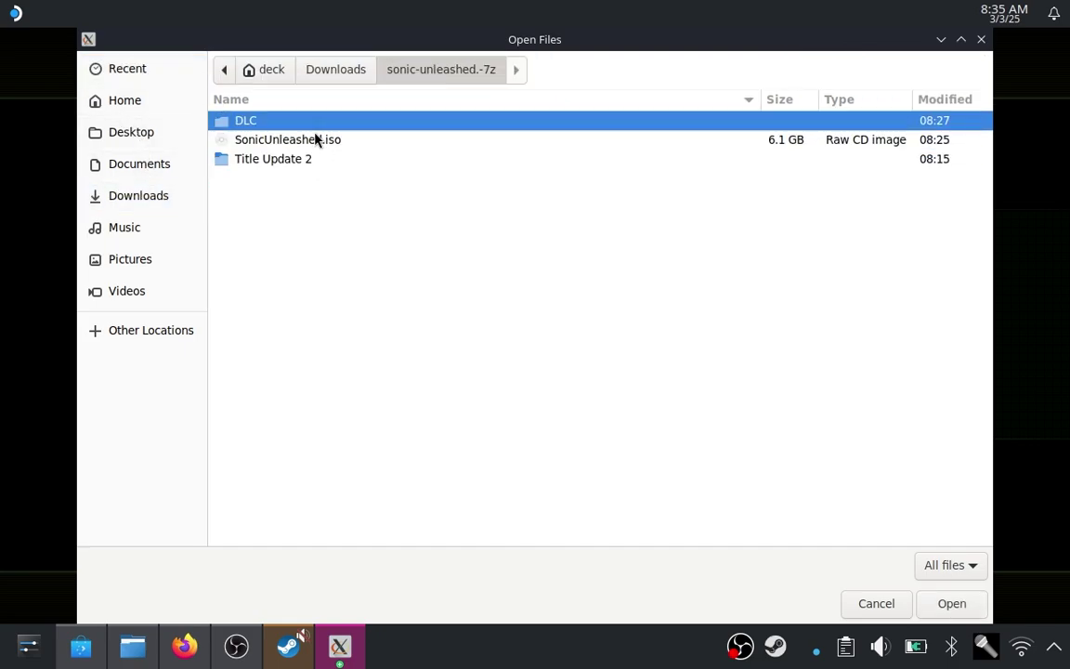
double_click(316, 159)
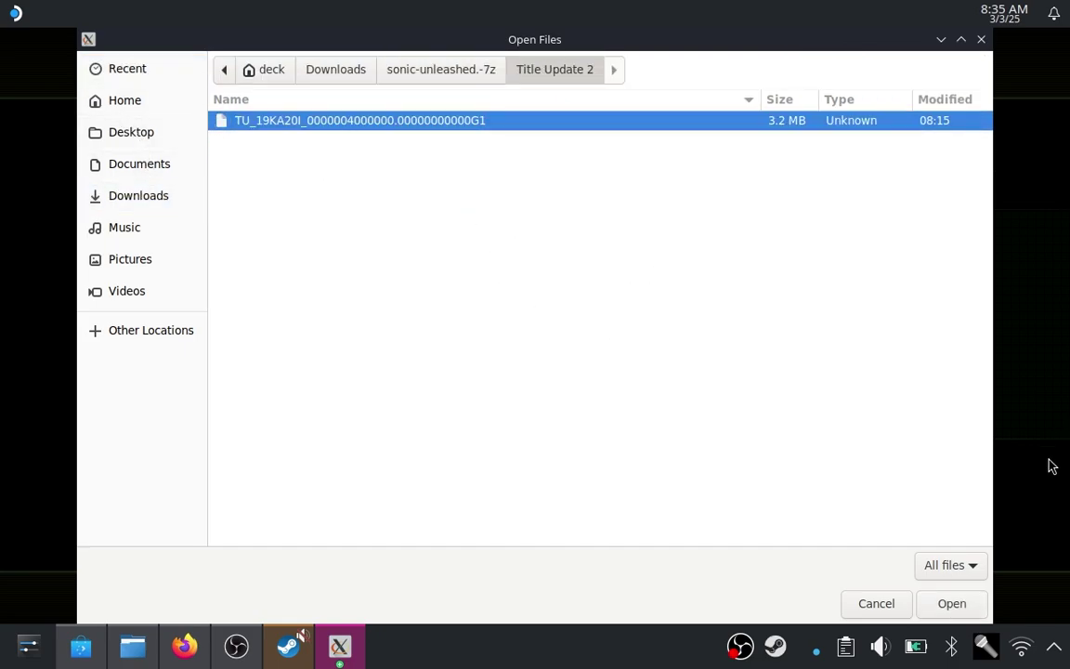
left_click(953, 604)
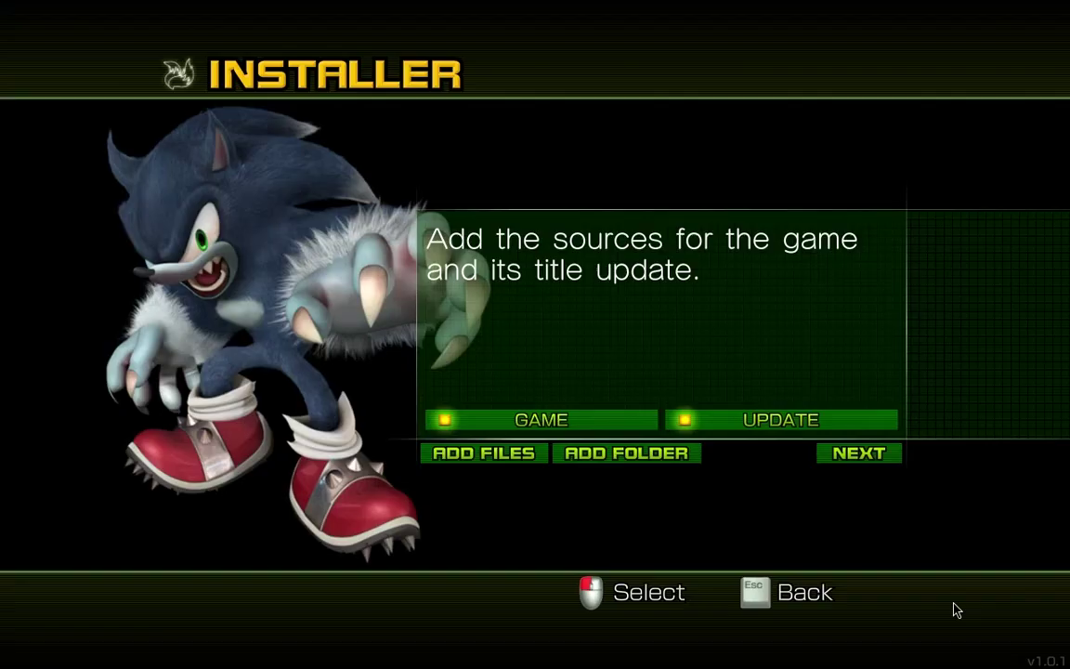
left_click(855, 455)
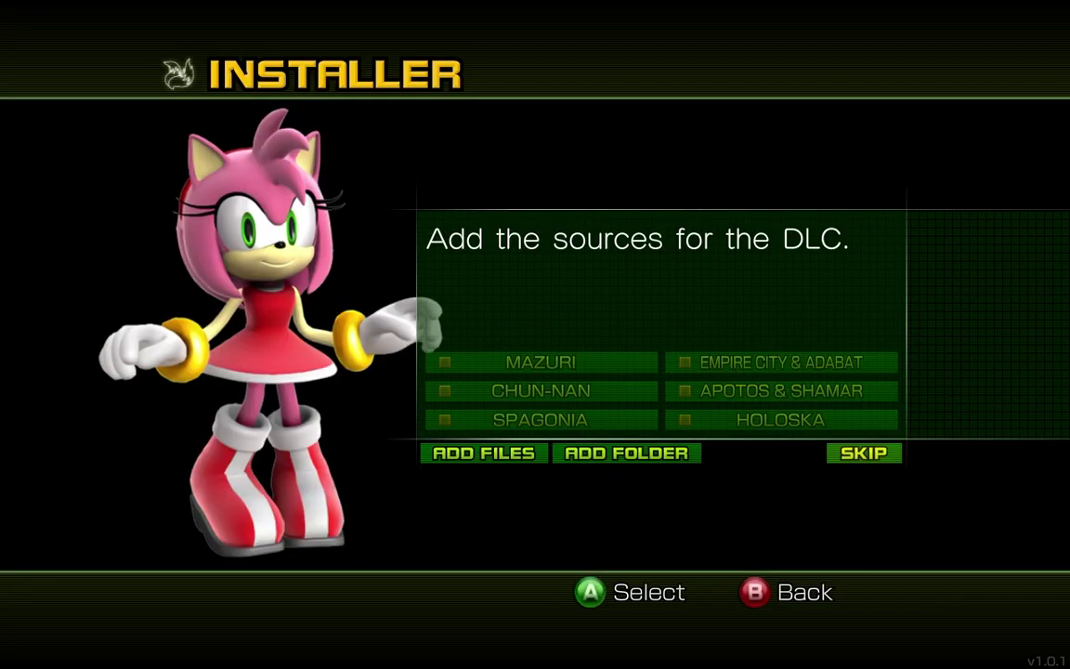
Try adding Downloads/sonic-unleashed.-7z/DLC as a folder source and dismiss the invalid-files error
left_click(561, 453)
left_click(468, 268)
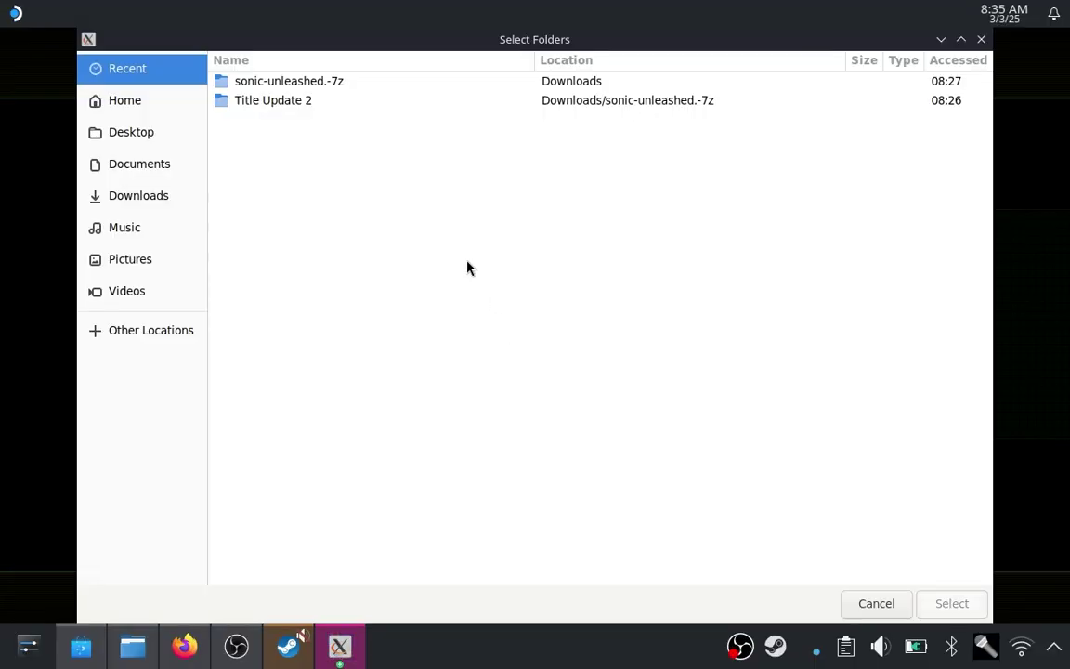
left_click(141, 201)
double_click(276, 145)
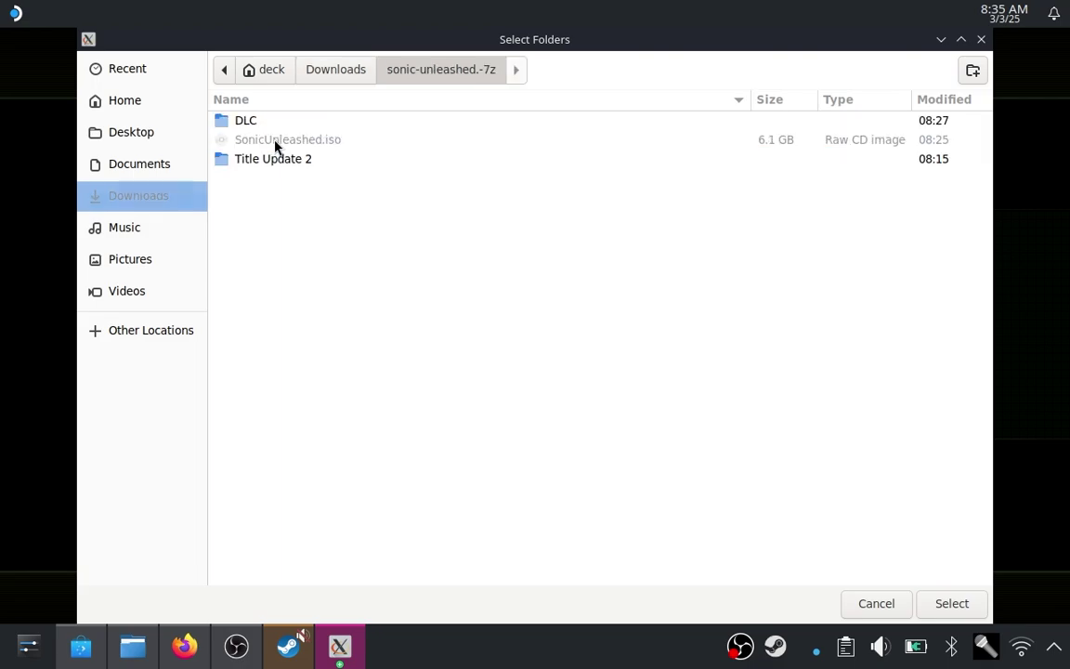
double_click(265, 123)
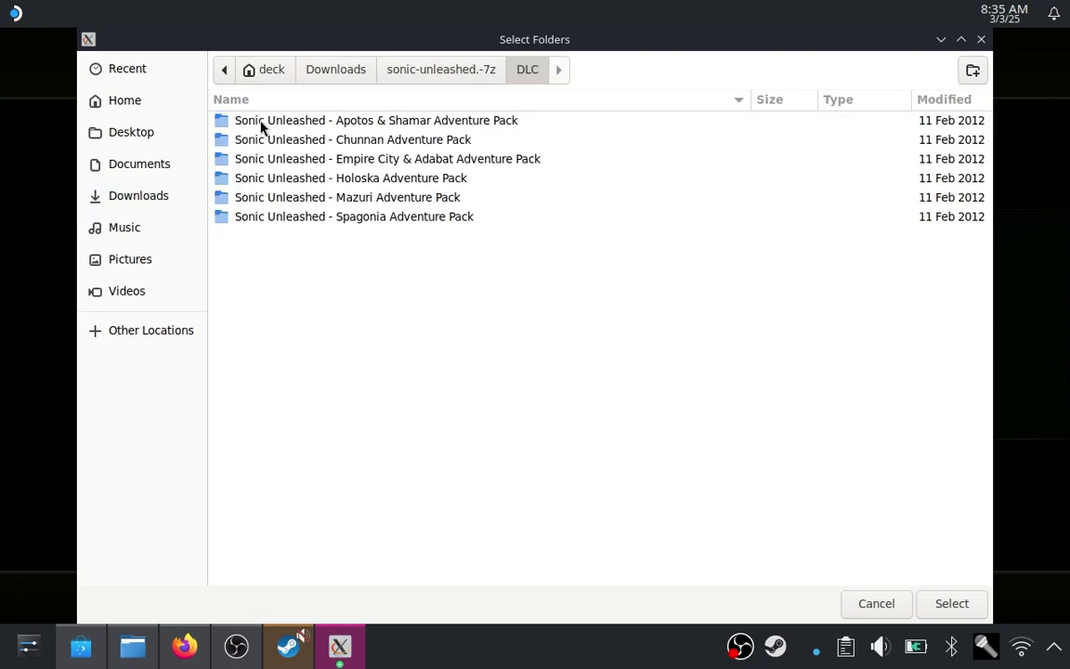
left_click(950, 606)
left_click(655, 320)
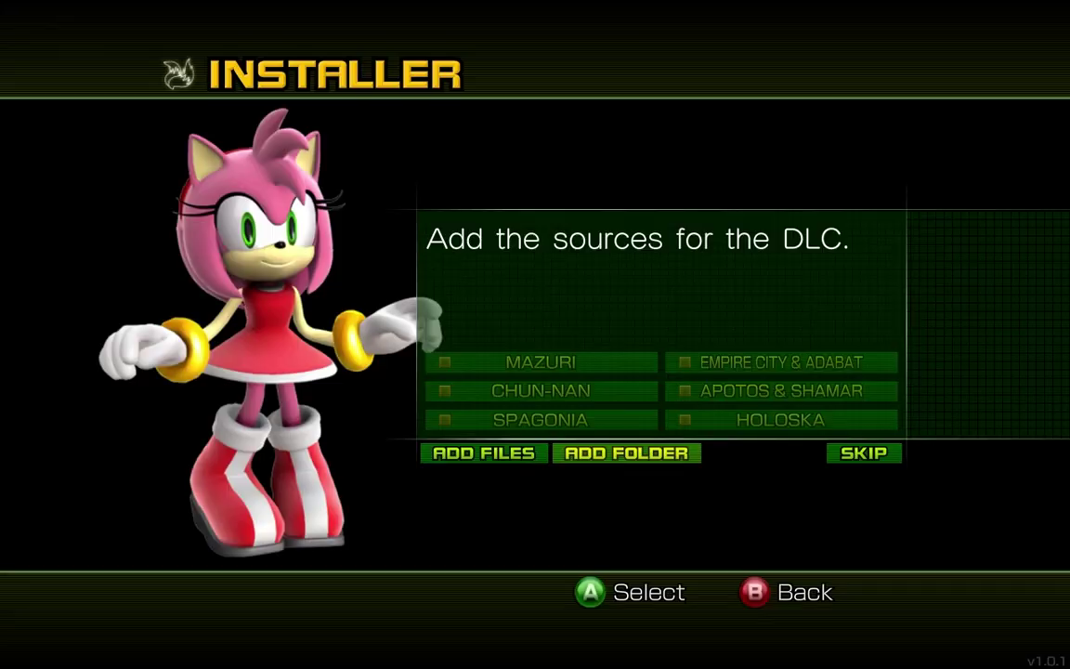
Add the Apotos & Shamar Adventure Pack file as a DLC source
left_click(483, 452)
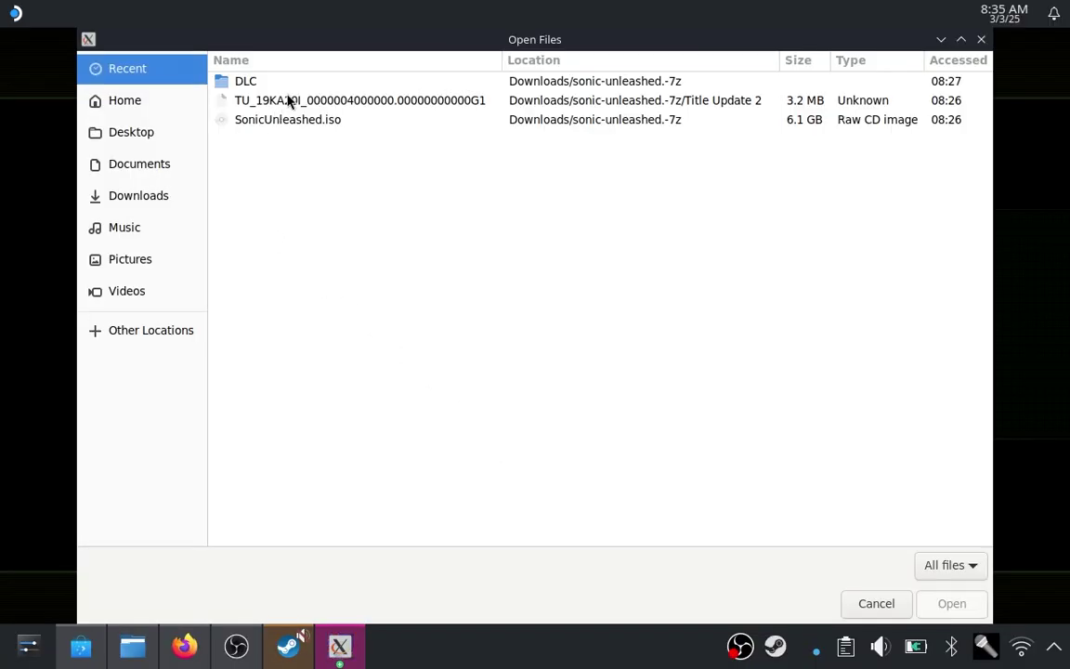
double_click(263, 81)
double_click(282, 119)
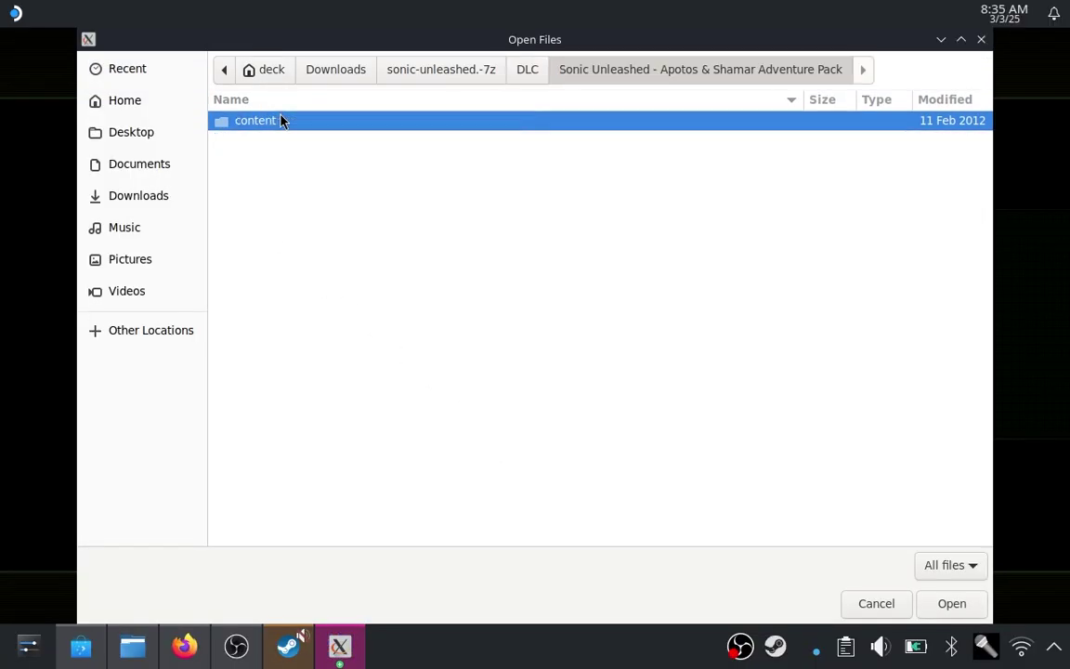
double_click(281, 120)
double_click(282, 120)
double_click(281, 119)
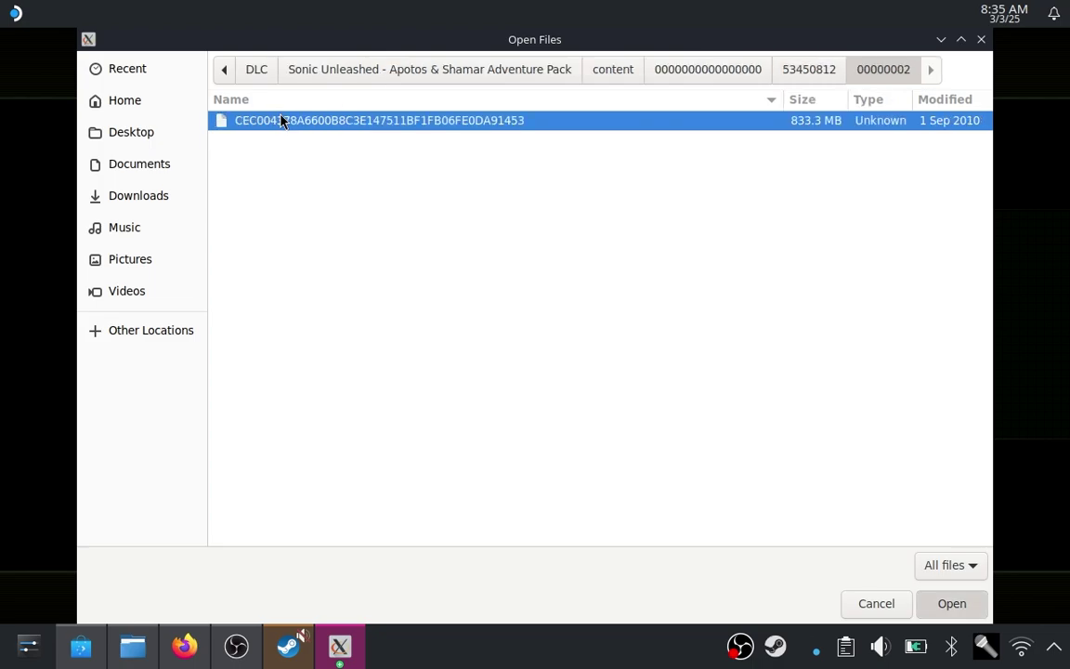
double_click(281, 120)
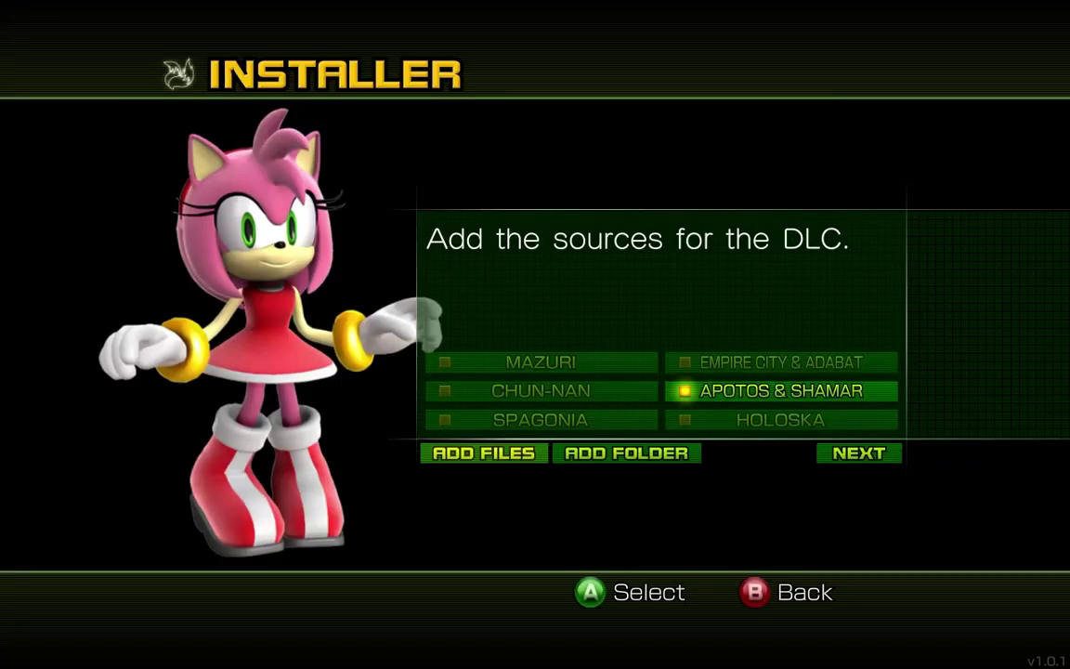
Add the Chunnan Adventure Pack file as a DLC source
left_click(482, 453)
double_click(344, 103)
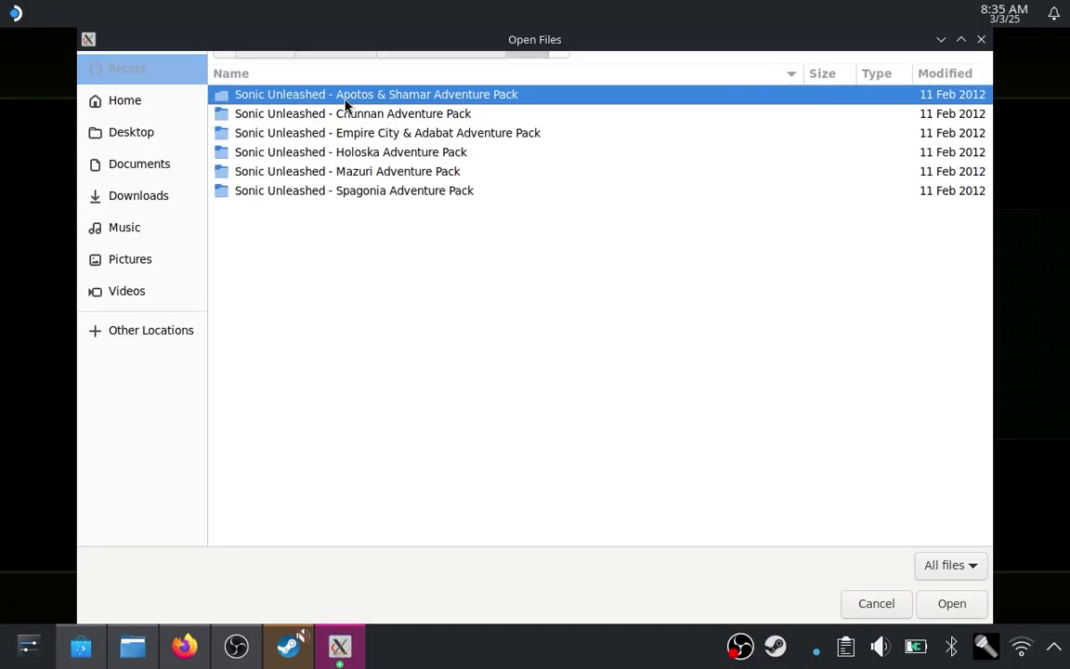
double_click(344, 141)
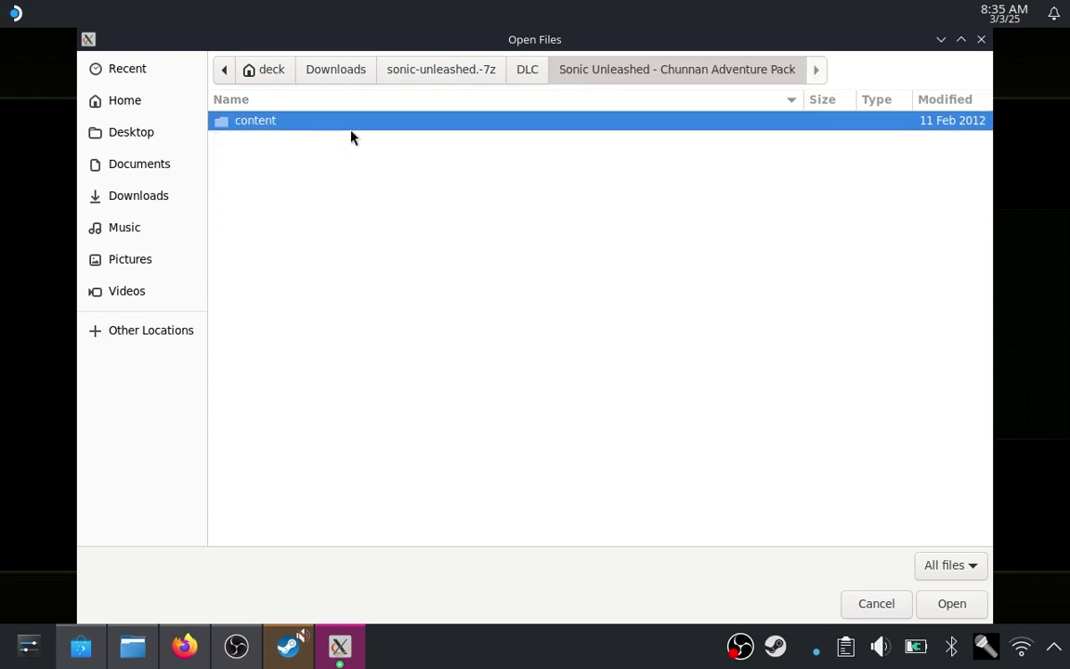
double_click(354, 130)
double_click(355, 129)
double_click(356, 129)
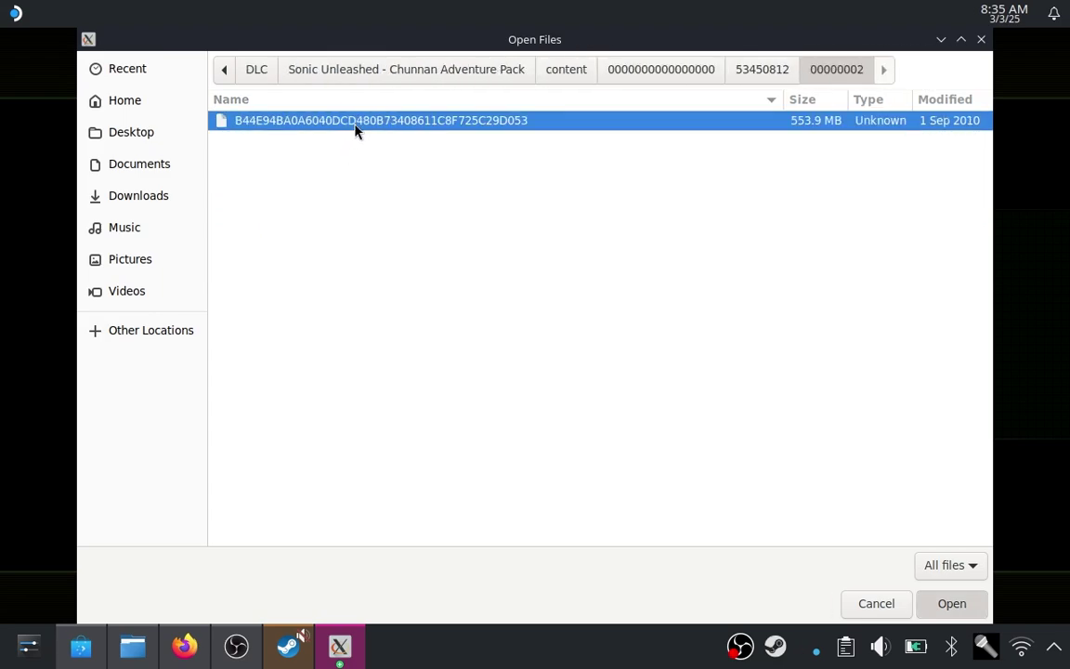
double_click(356, 130)
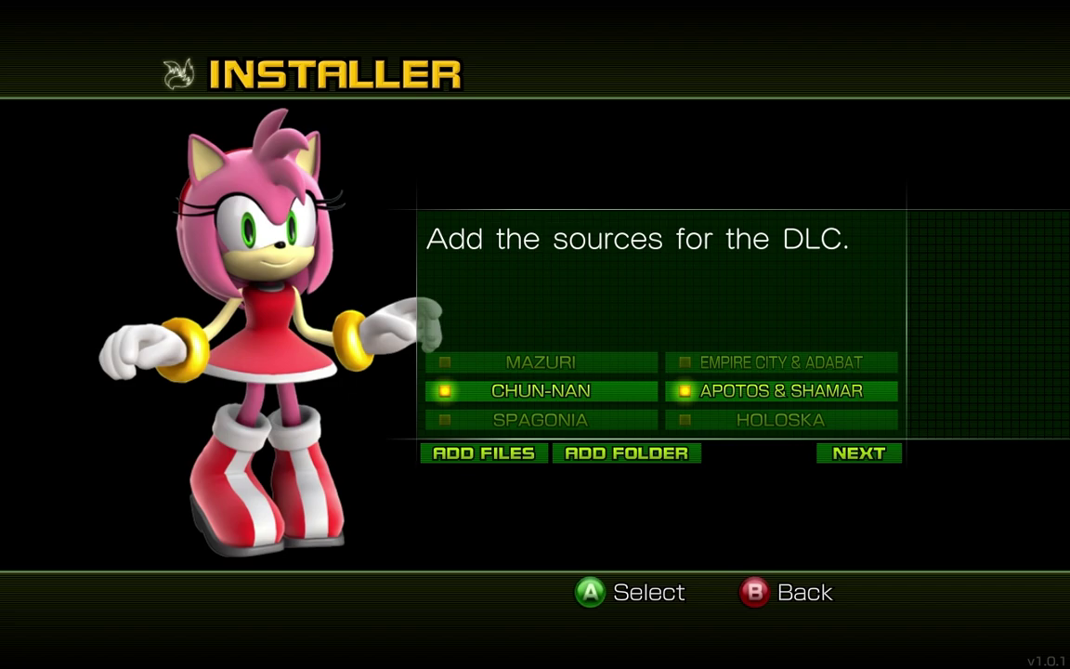
Add the Empire City & Adabat Adventure Pack file as a DLC source
left_click(440, 452)
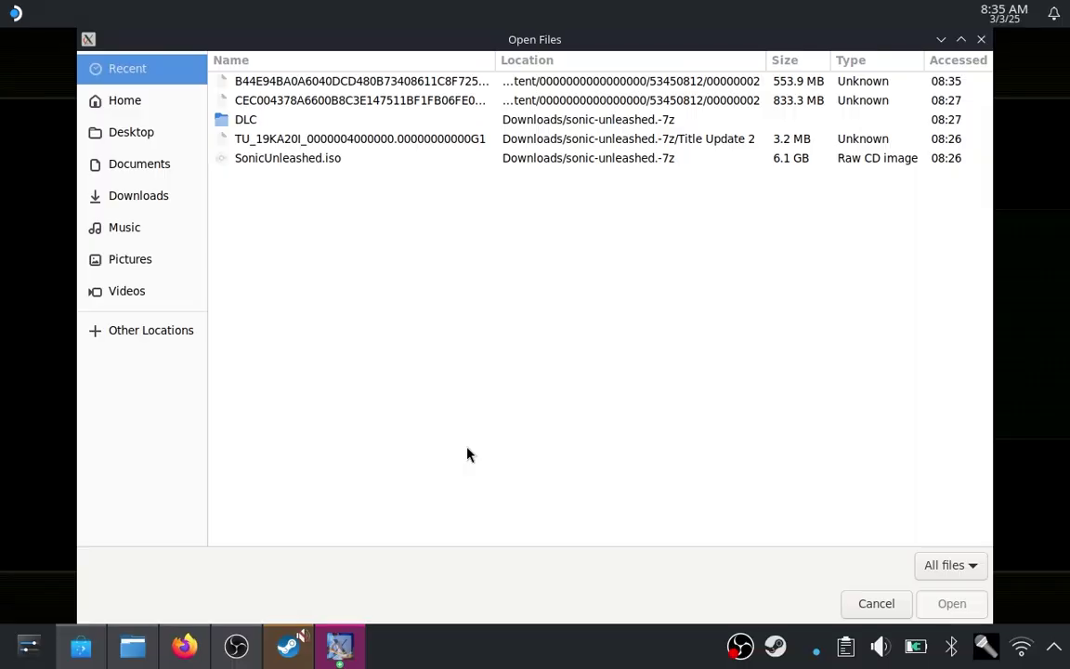
double_click(308, 125)
double_click(306, 158)
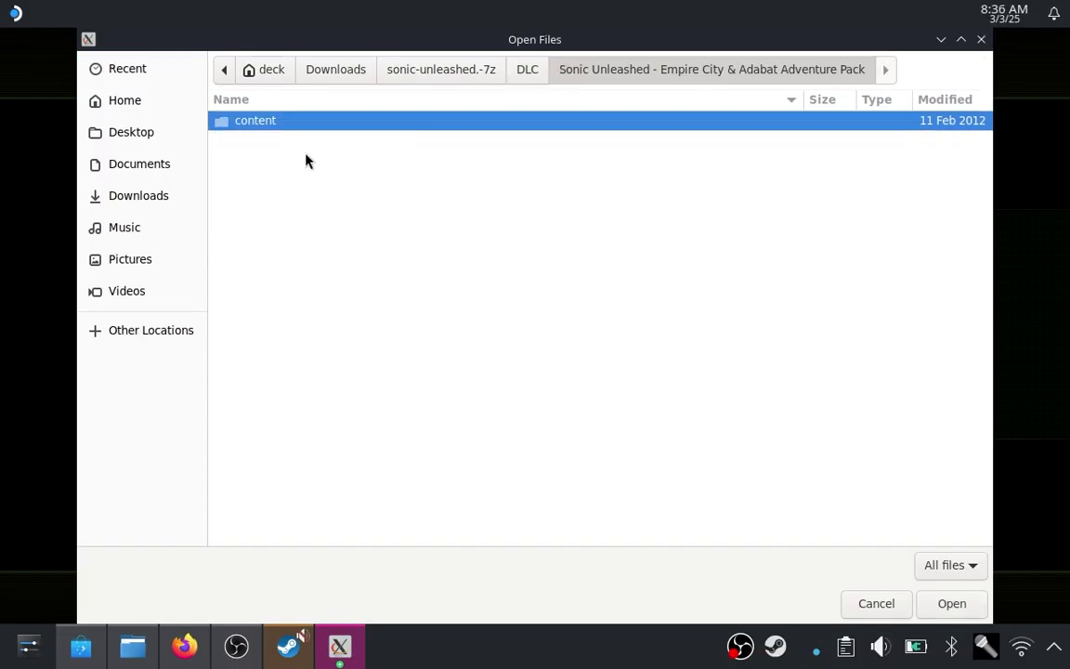
double_click(301, 129)
double_click(301, 129)
double_click(301, 129)
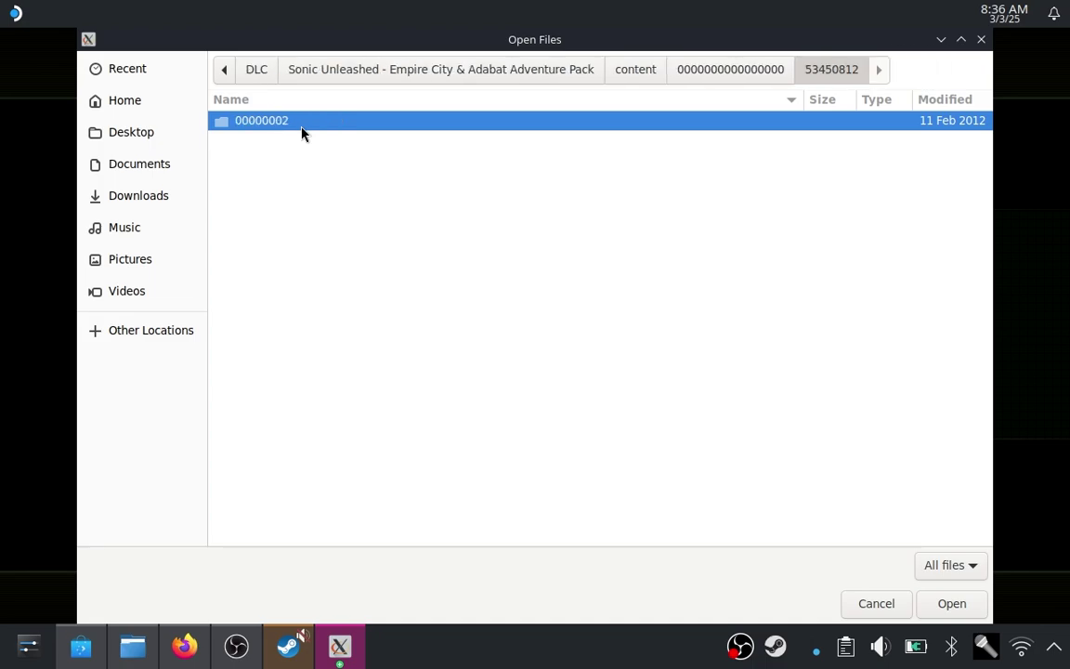
double_click(301, 129)
double_click(301, 129)
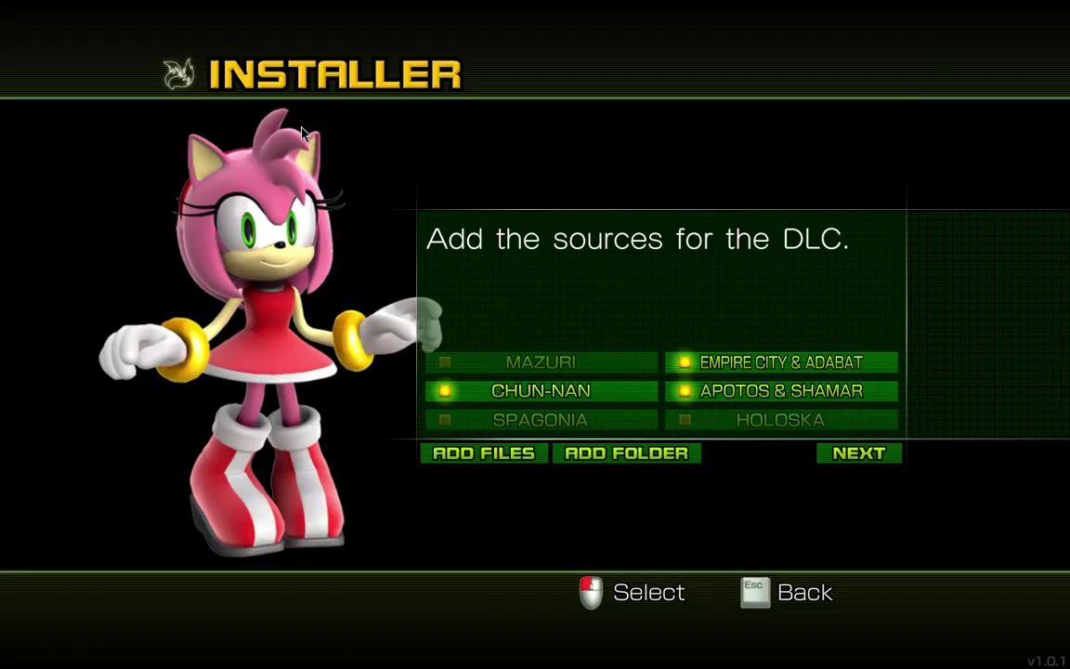
Add the Holoska Adventure Pack file as a DLC source
left_click(461, 454)
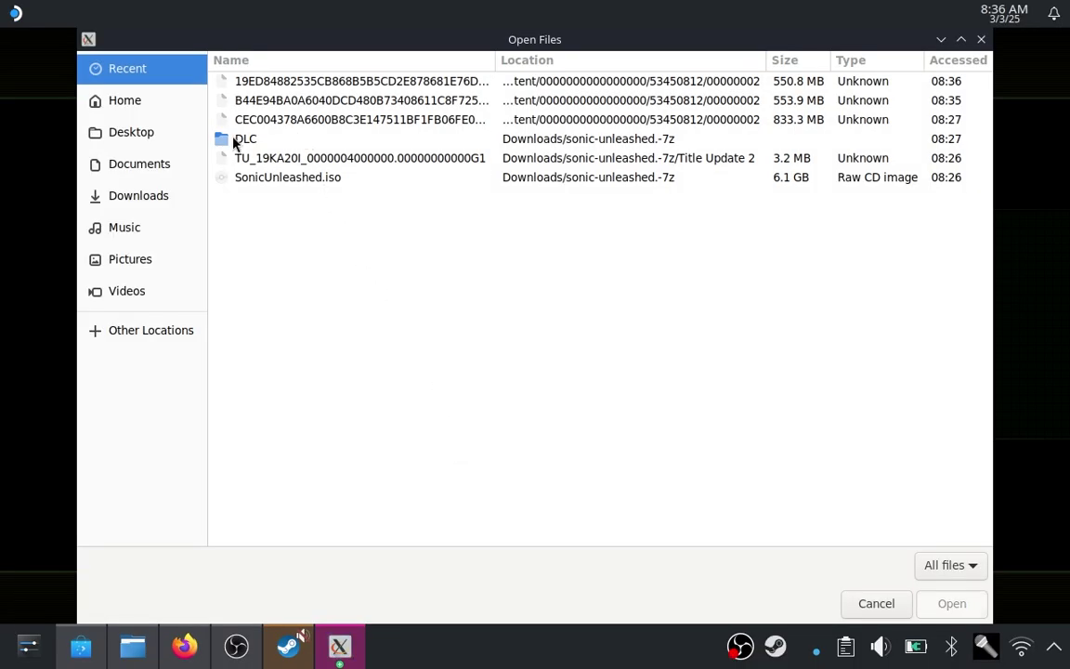
double_click(239, 140)
double_click(307, 180)
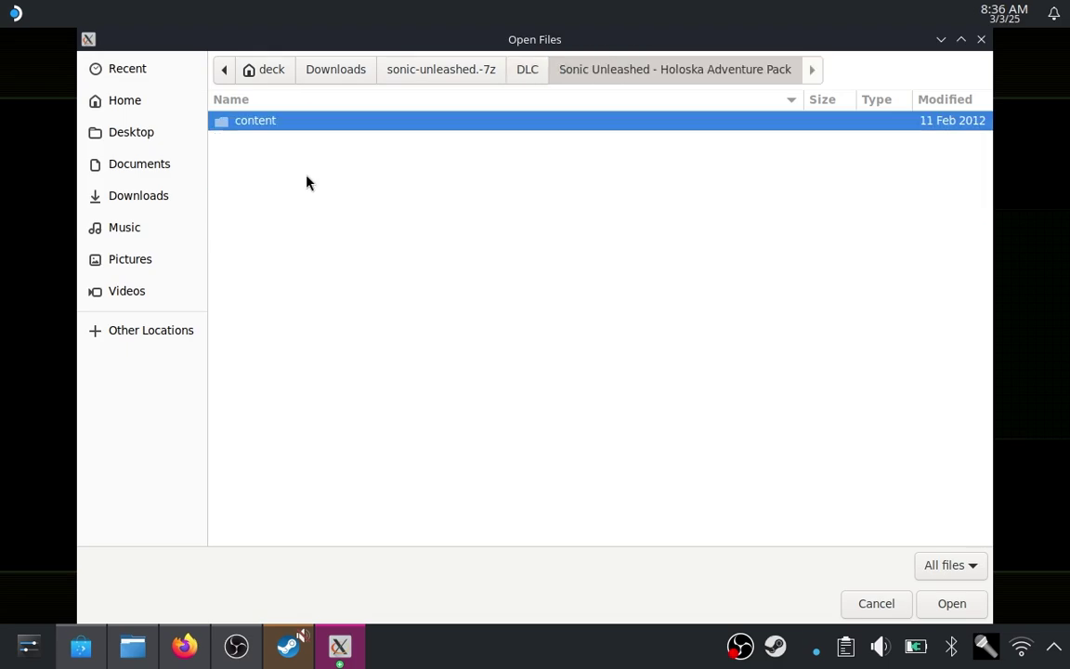
double_click(299, 127)
double_click(300, 126)
double_click(300, 124)
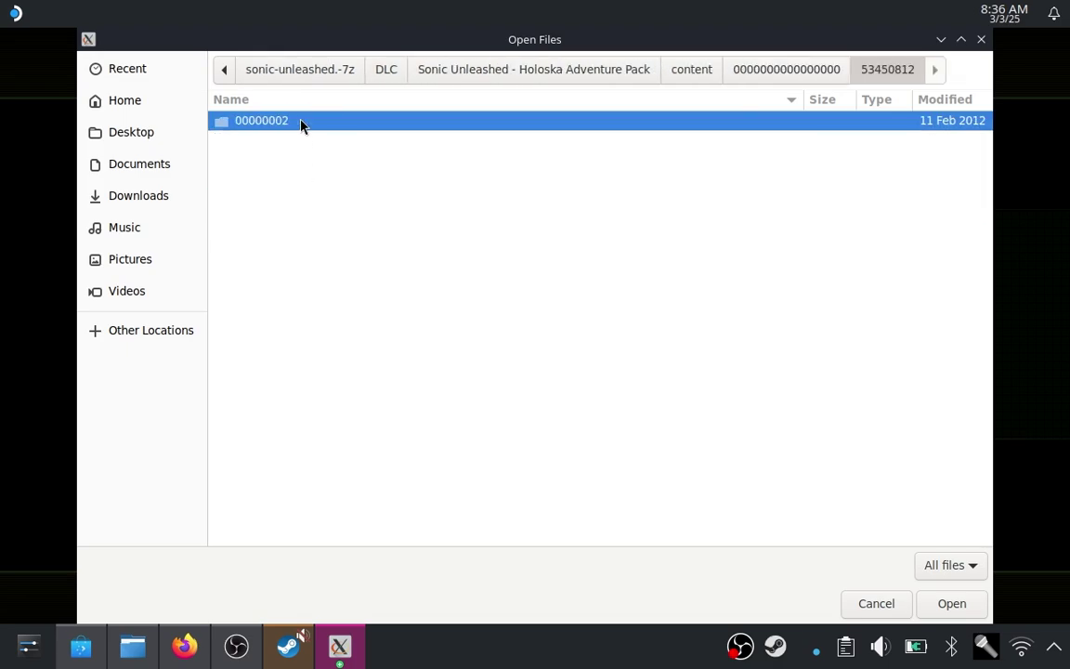
double_click(301, 120)
double_click(301, 121)
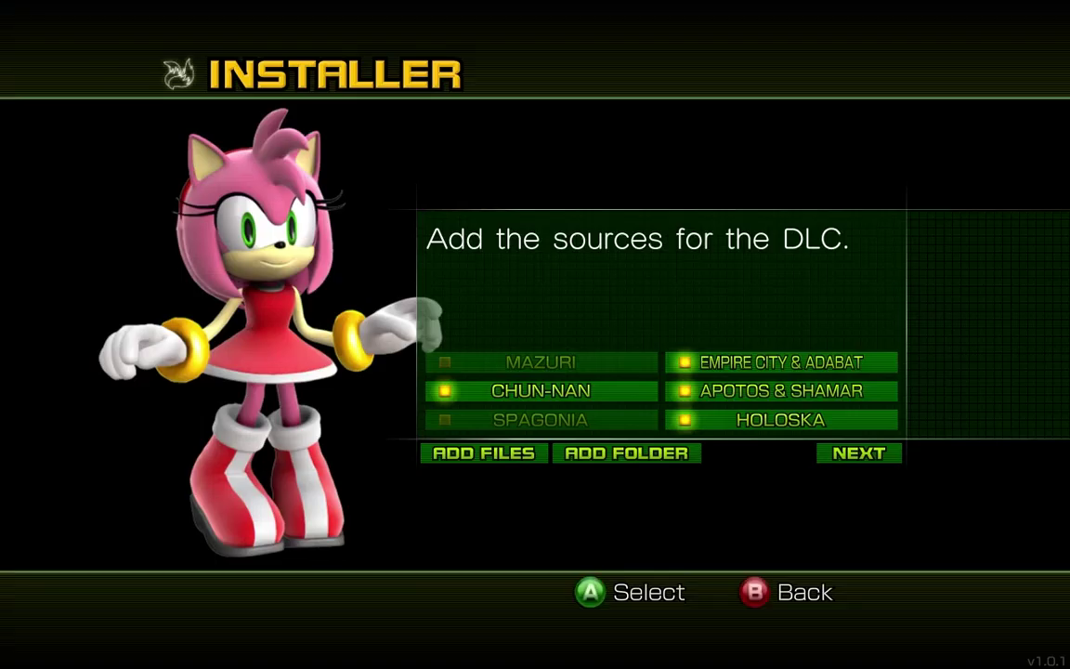
Add the Mazuri Adventure Pack file as a DLC source
left_click(462, 456)
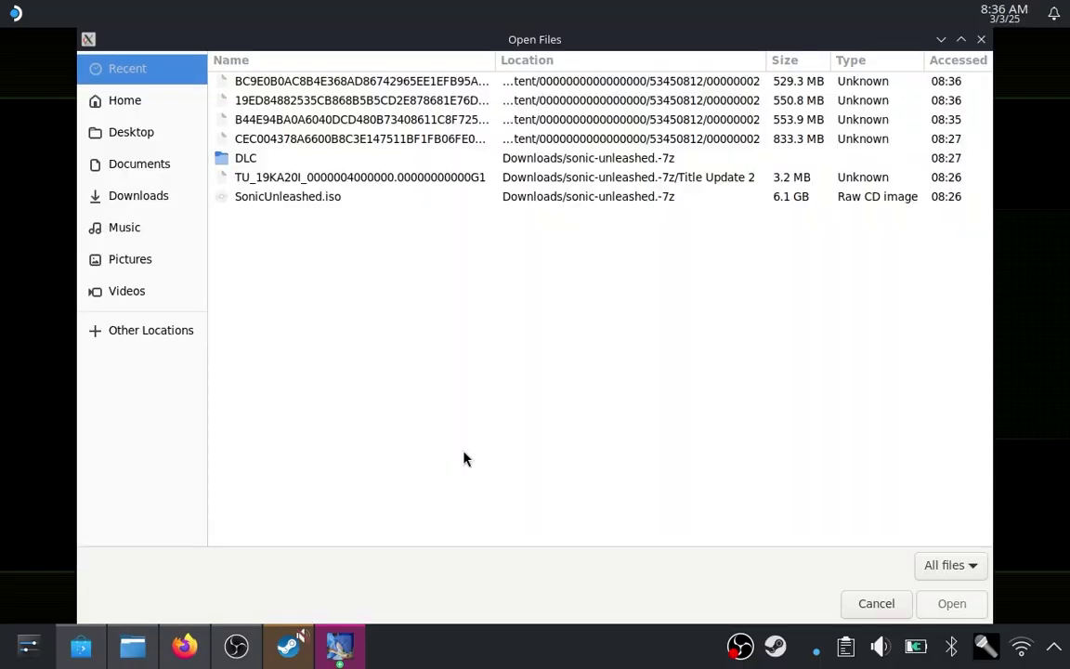
double_click(286, 161)
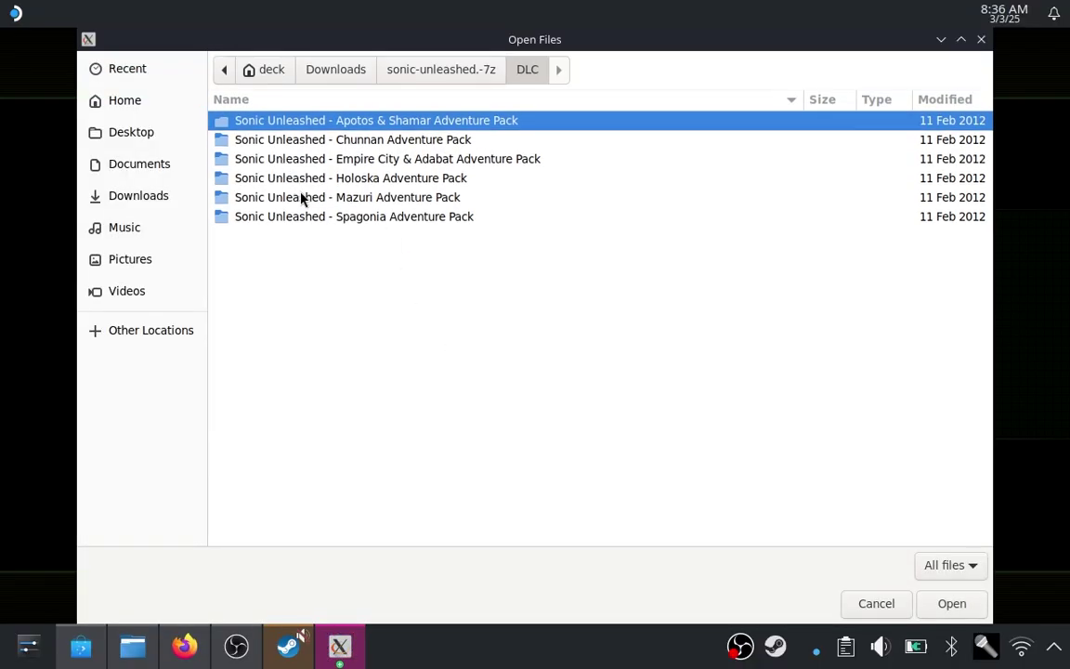
left_click(298, 197)
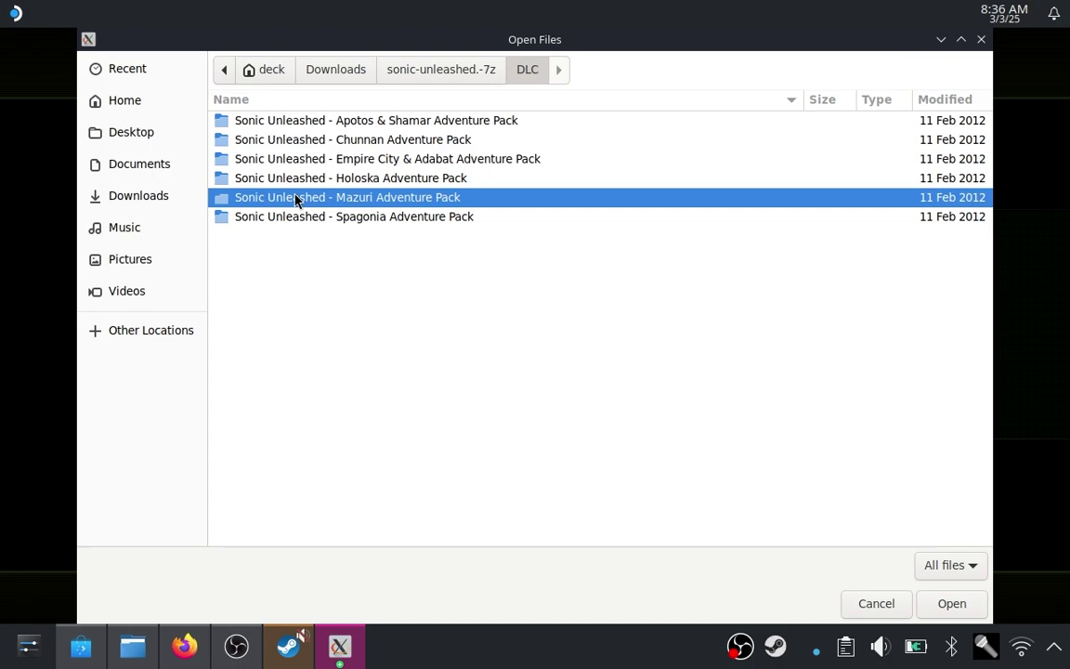
double_click(297, 199)
double_click(285, 126)
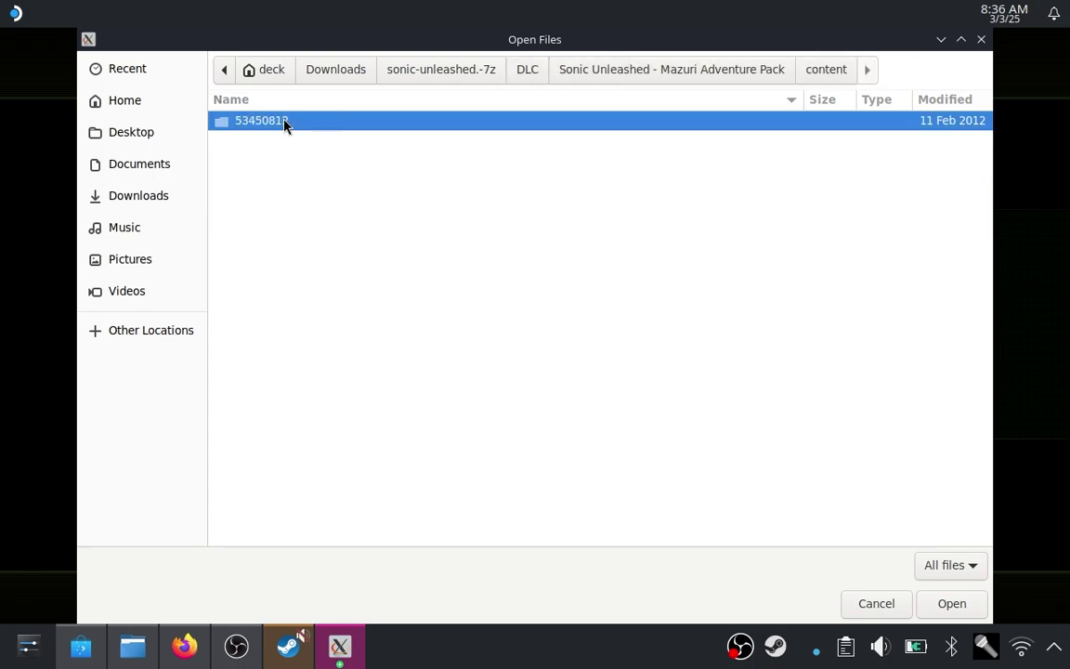
double_click(285, 125)
double_click(286, 126)
double_click(285, 125)
double_click(285, 126)
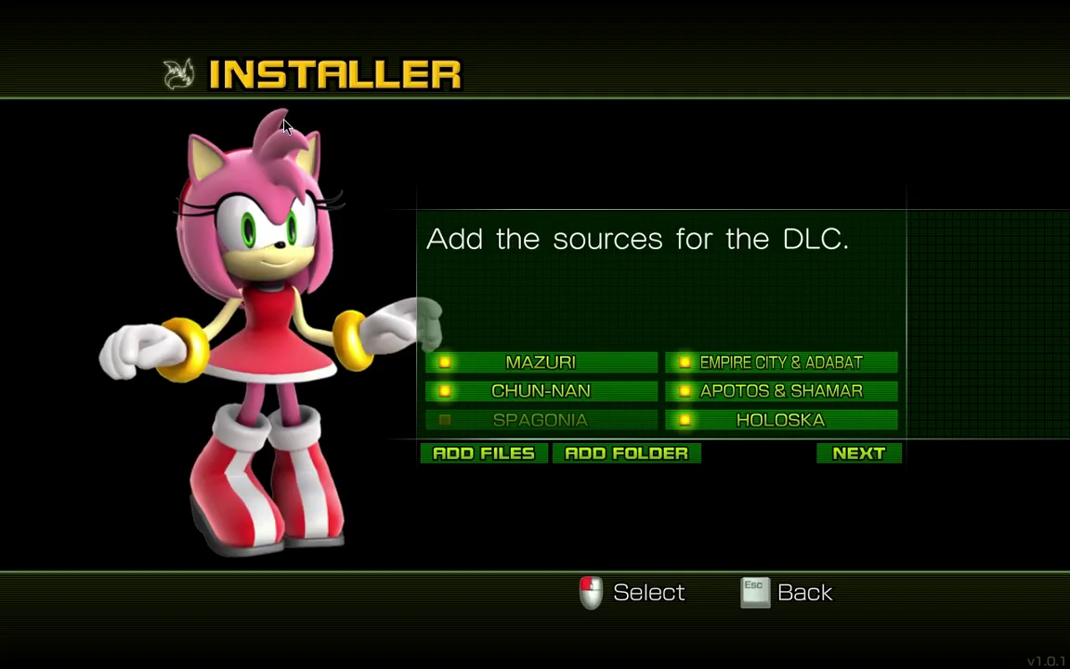
Add the Spagonia Adventure Pack file and continue to the 9.18 GiB install-space summary
left_click(483, 452)
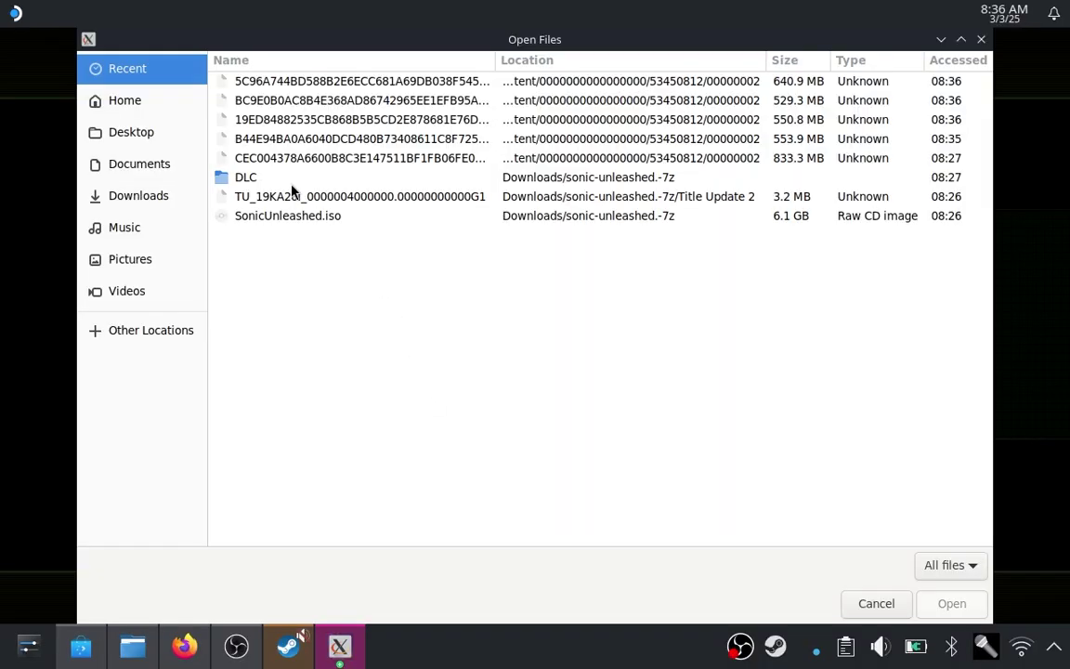
double_click(297, 182)
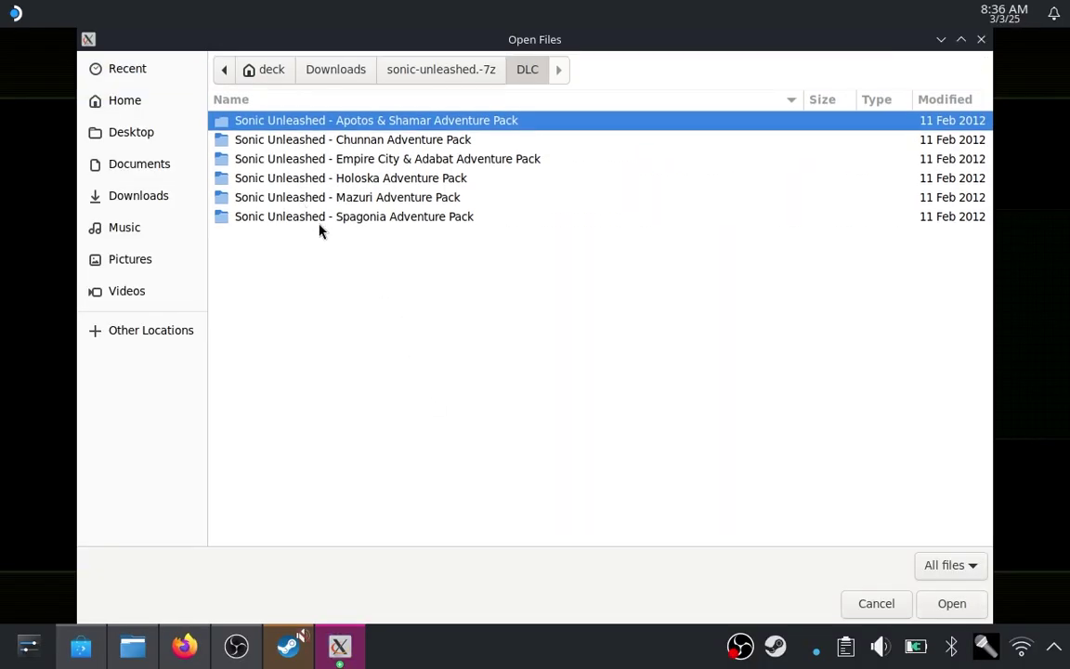
double_click(324, 216)
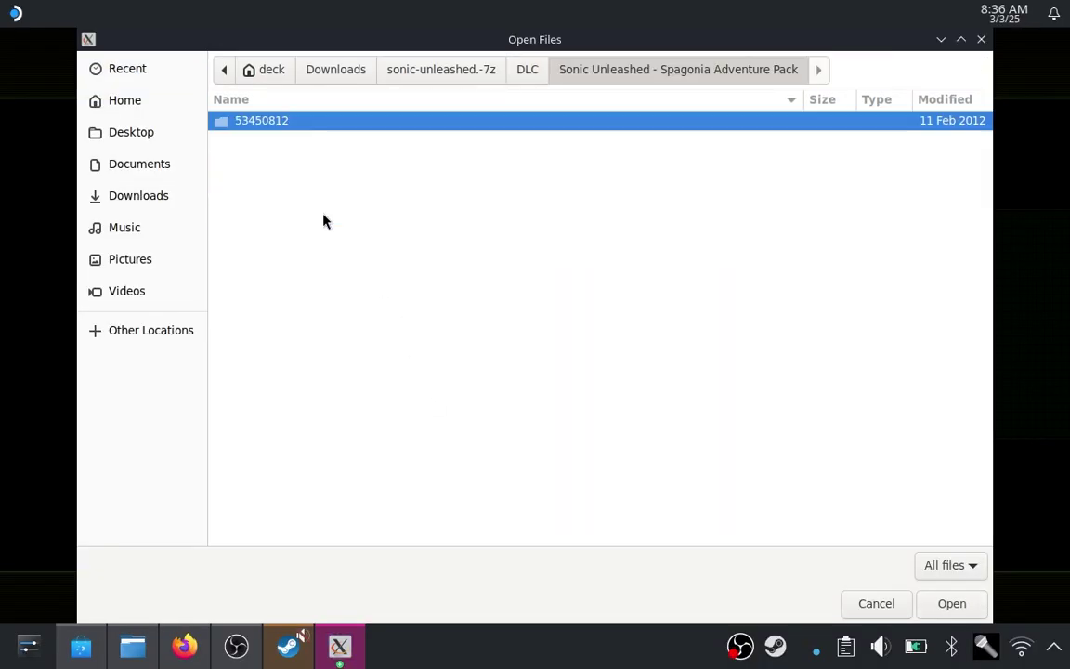
double_click(290, 126)
double_click(291, 126)
key("Return")
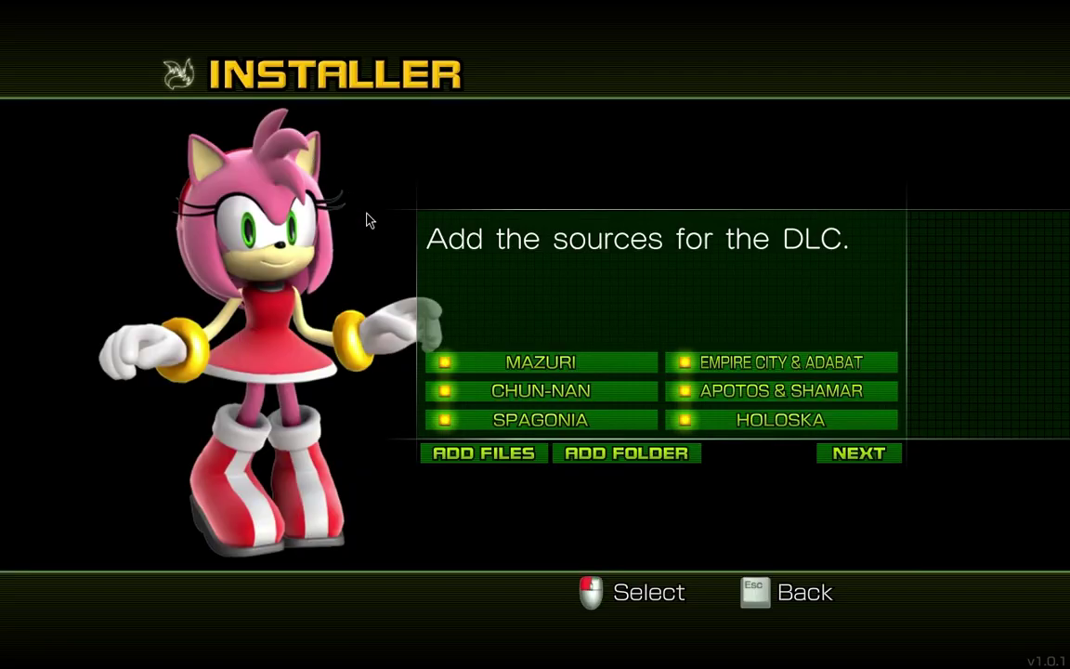
left_click(838, 459)
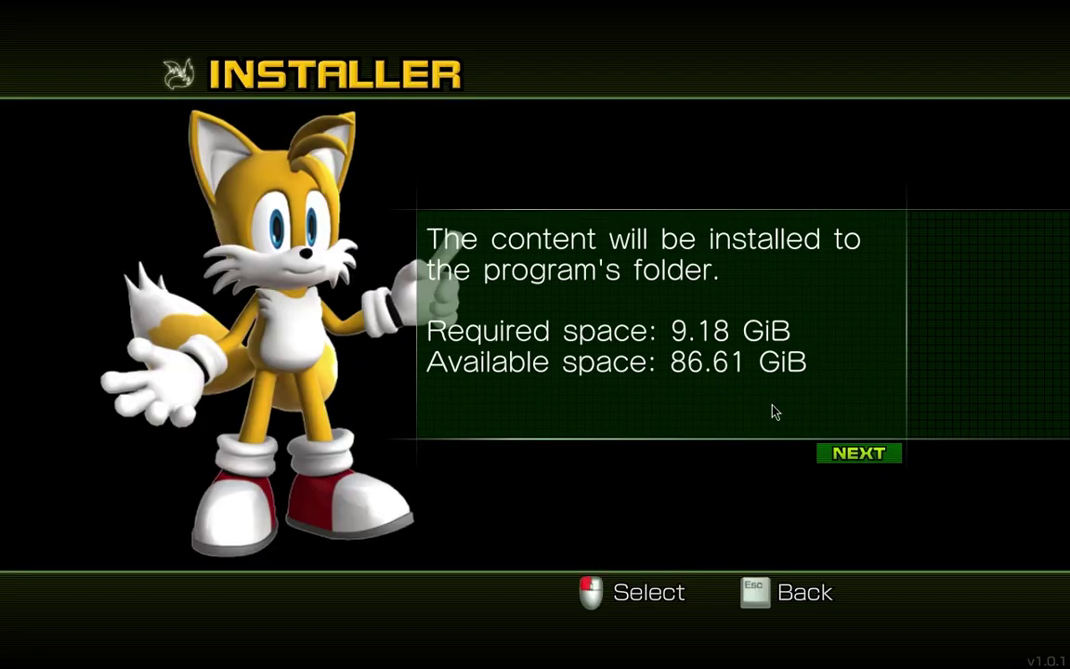
Install the game content, then close the Discover window once installation finishes
left_click(866, 459)
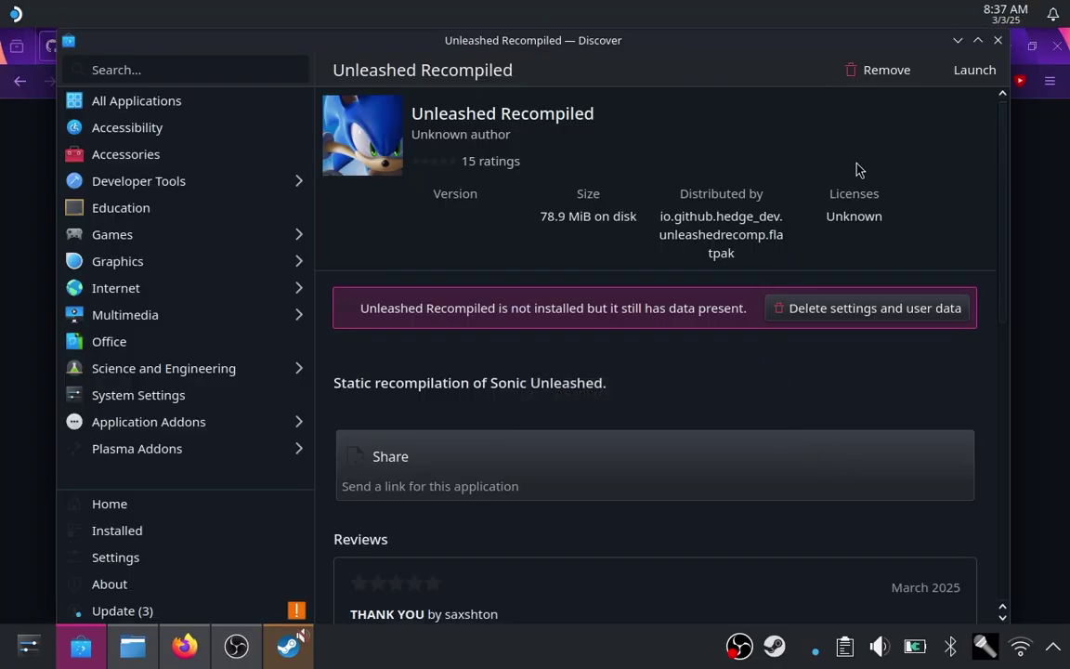
left_click(998, 40)
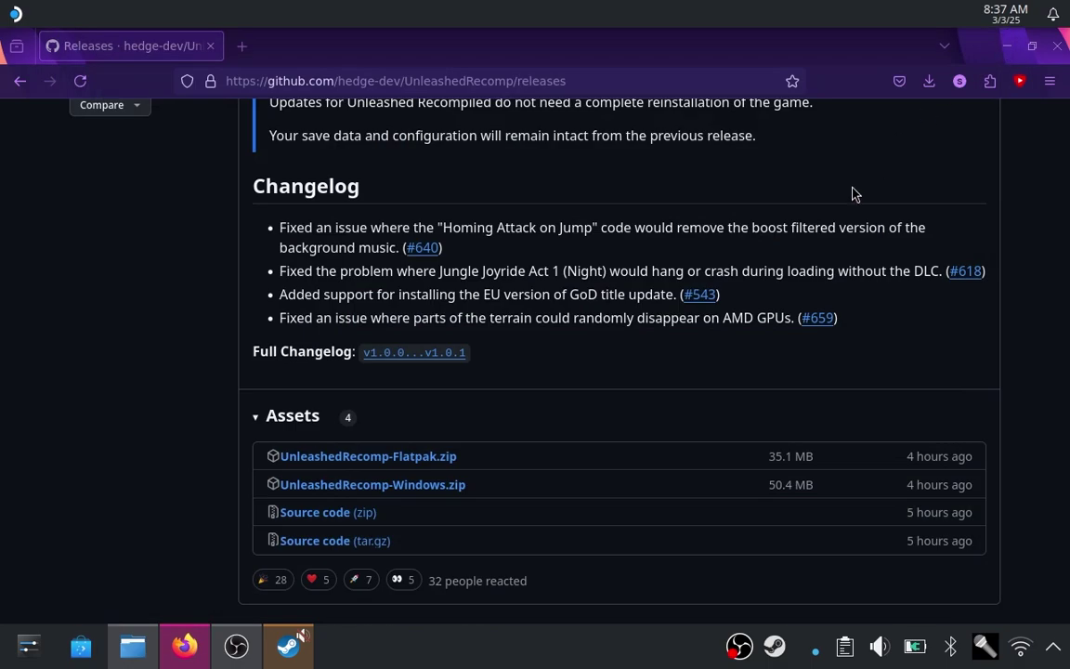
In the Steam library, add Unleashed Recompiled via Add a Non-Steam Game
left_click(289, 645)
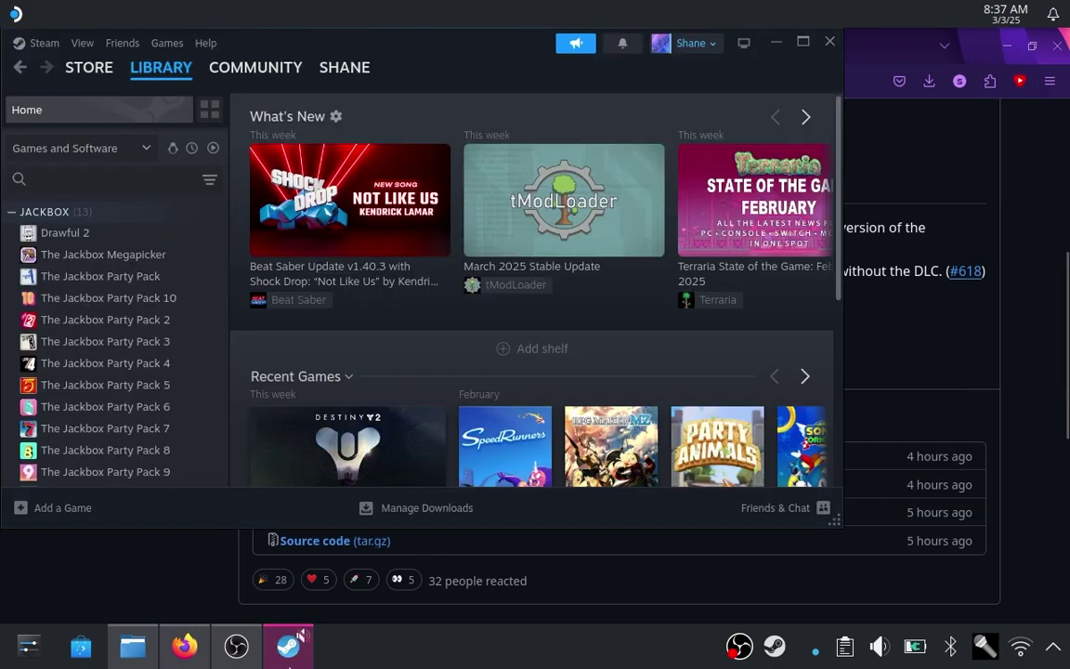
left_click(74, 518)
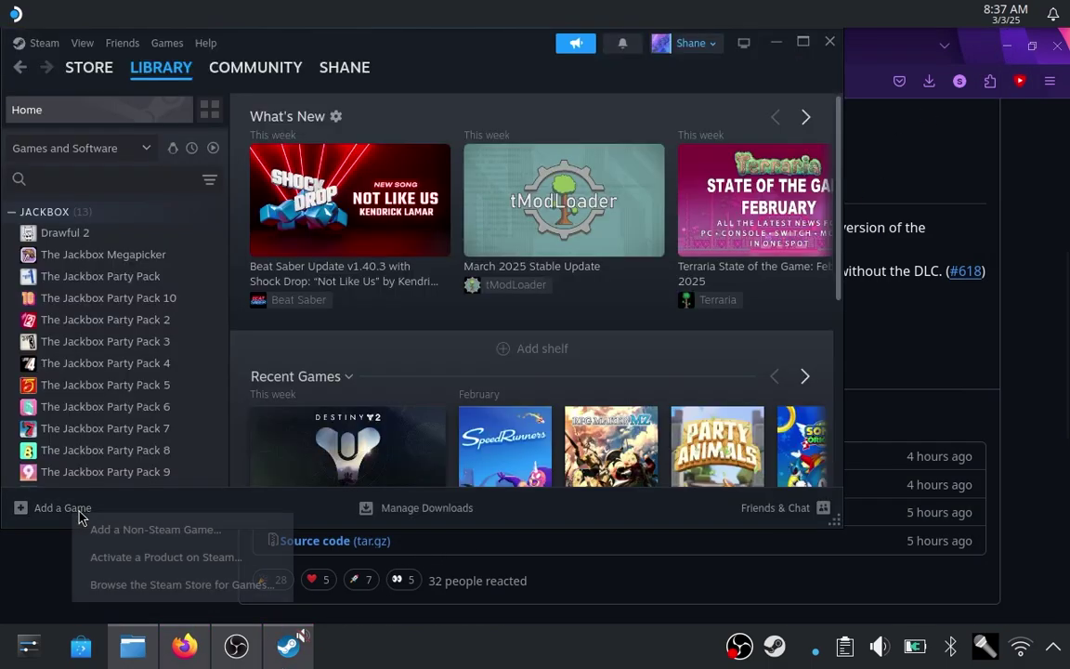
left_click(138, 537)
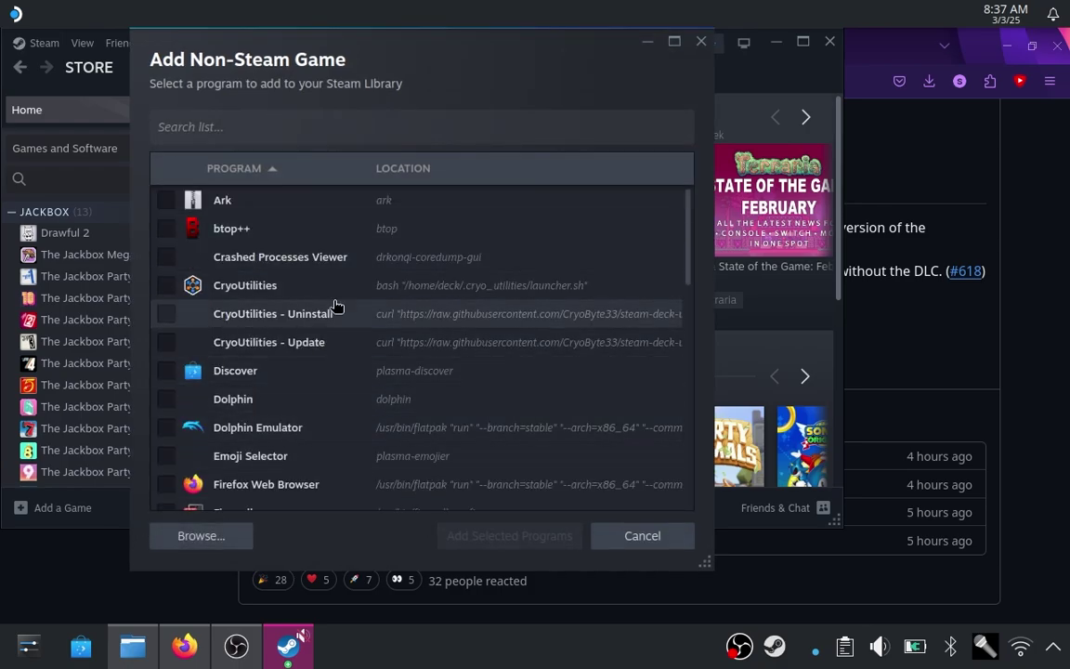
left_click_drag(685, 231, 692, 473)
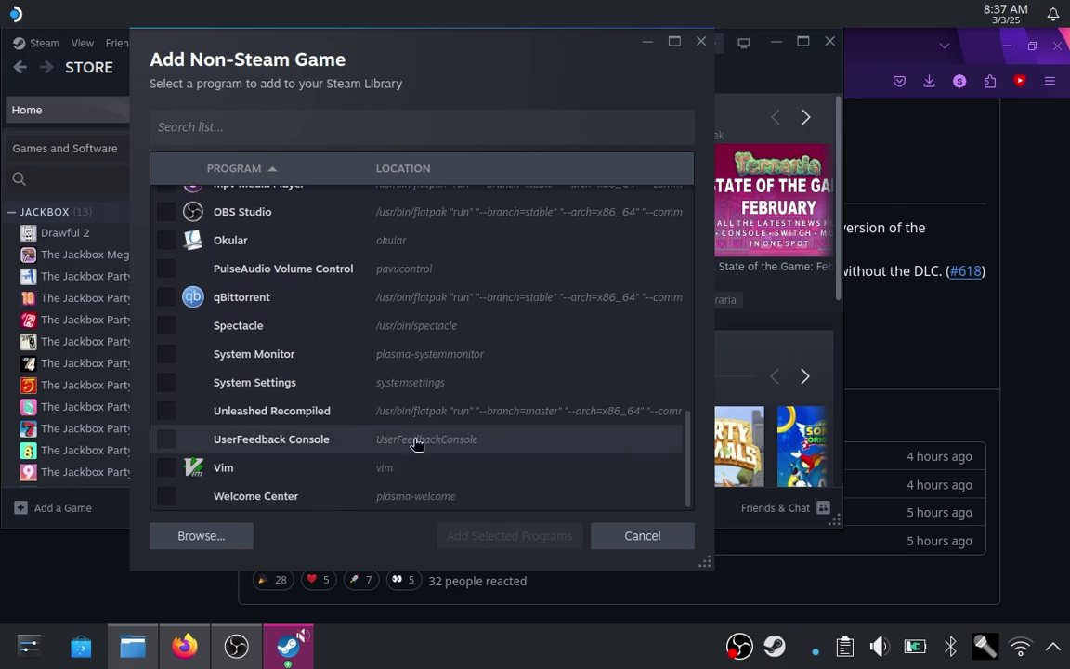
left_click(166, 415)
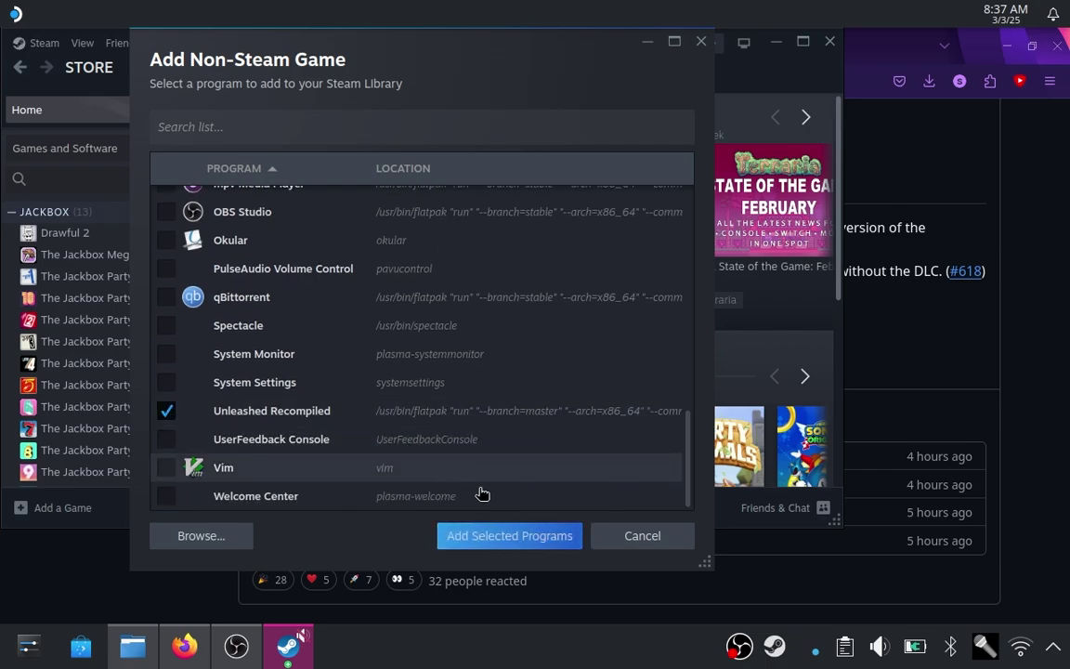
left_click(509, 535)
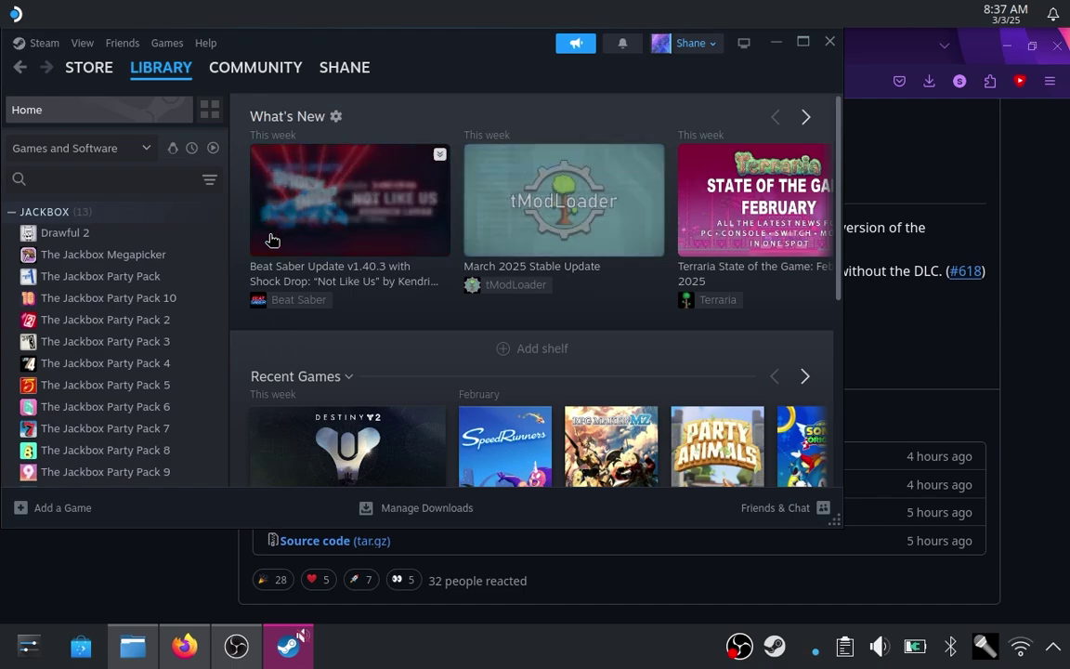
Maximize Steam and open the Unleashed Recompiled game page in the library
left_click(803, 43)
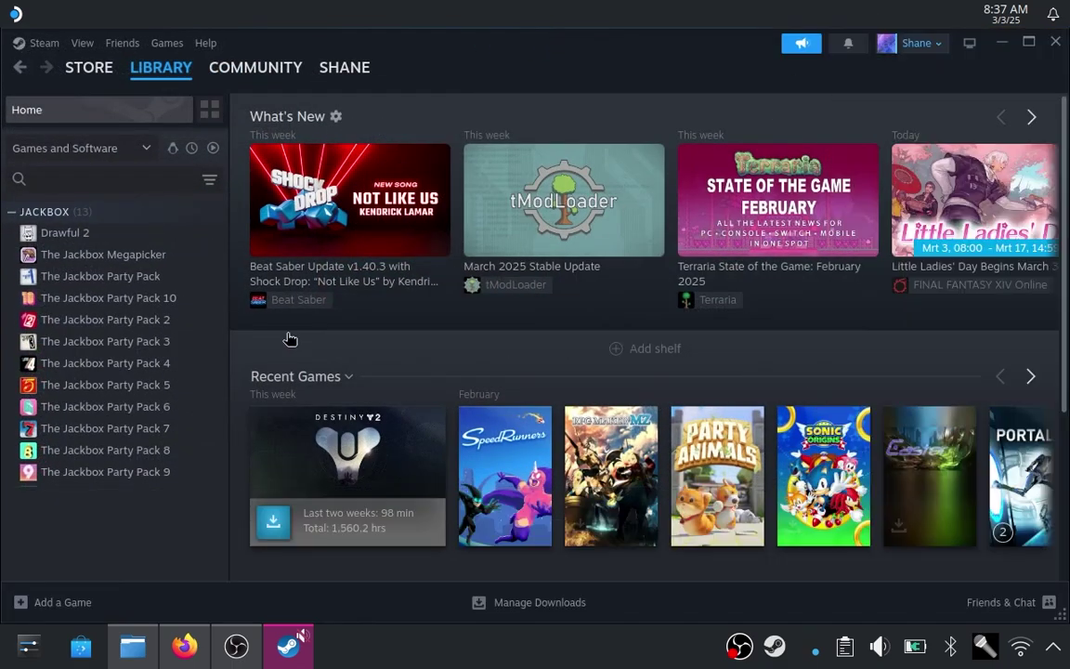
left_click_drag(223, 217, 234, 523)
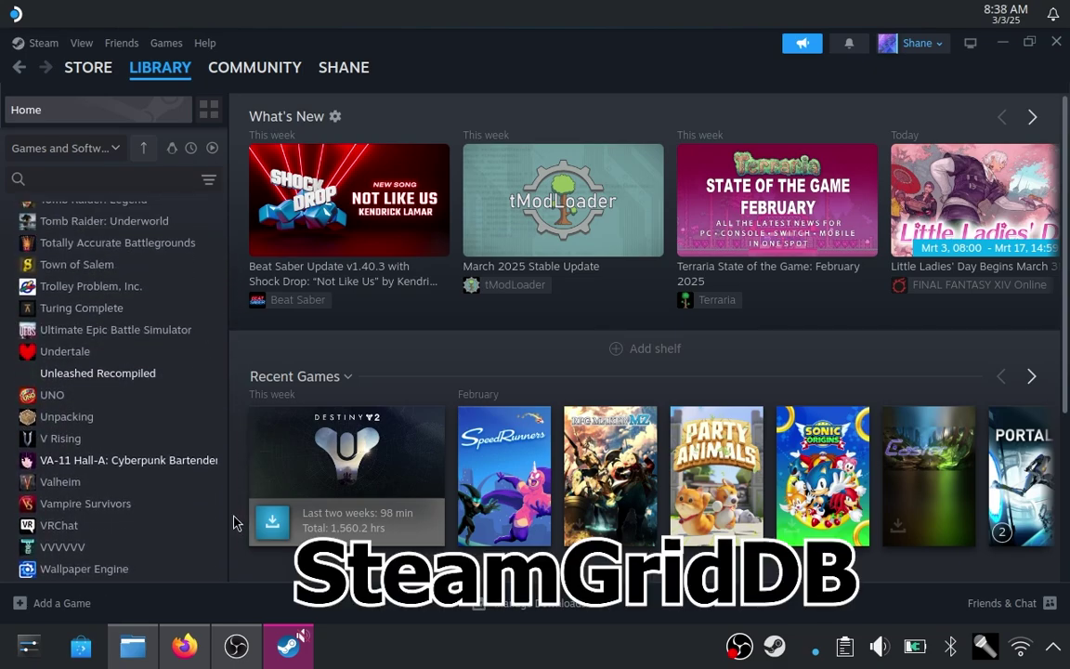
left_click(137, 379)
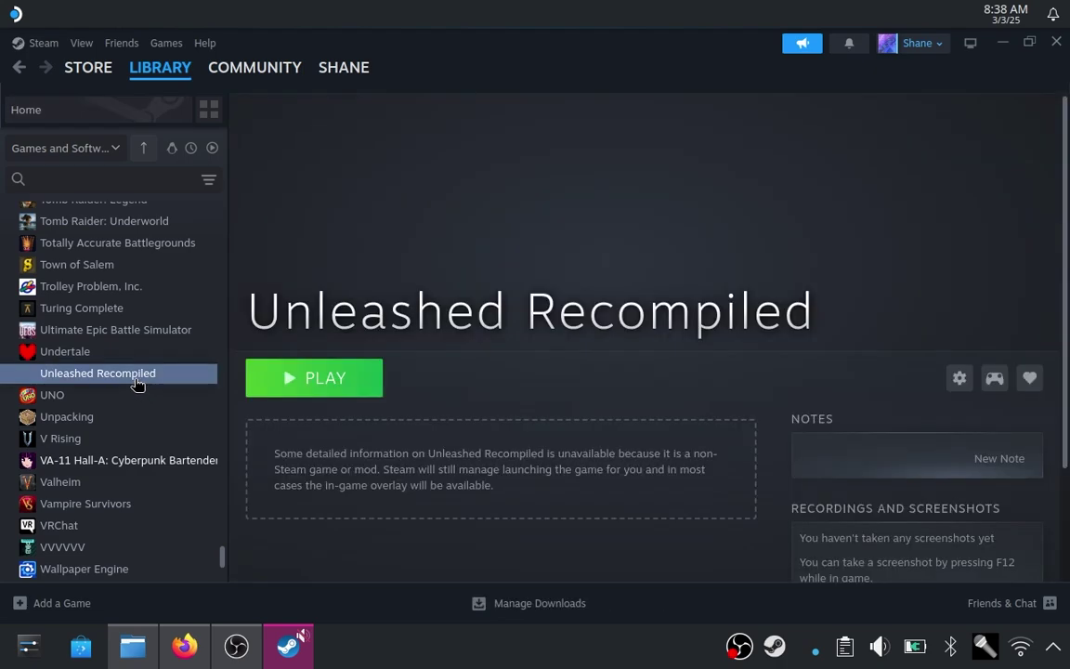
Glance at the game's options menu, then bring up the desktop application launcher
right_click(137, 381)
mouse_move(172, 490)
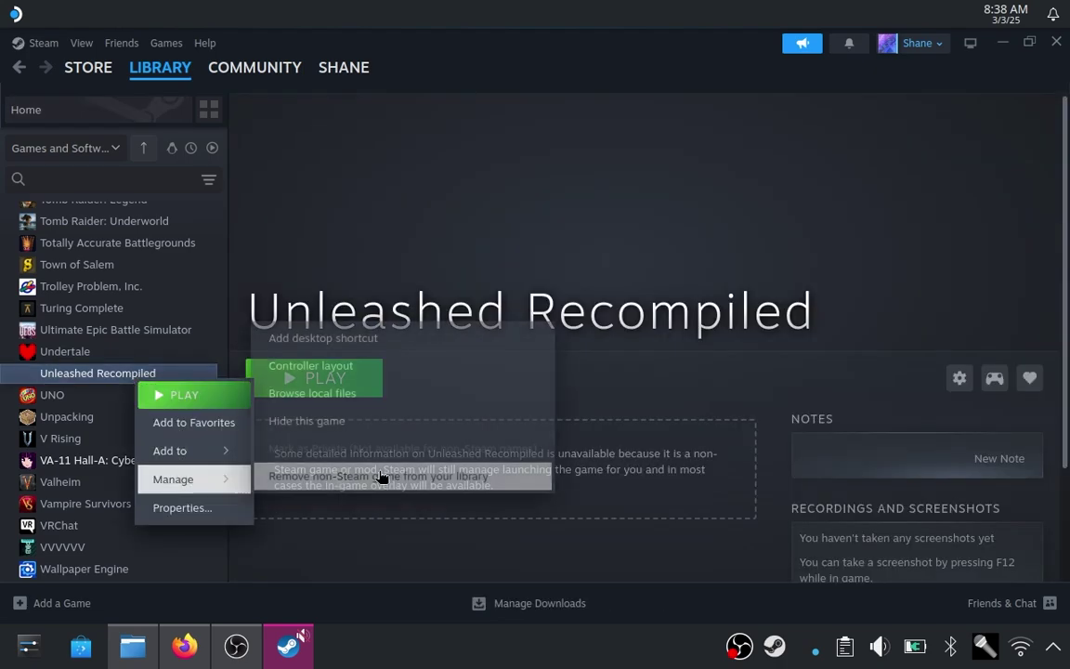
left_click(517, 521)
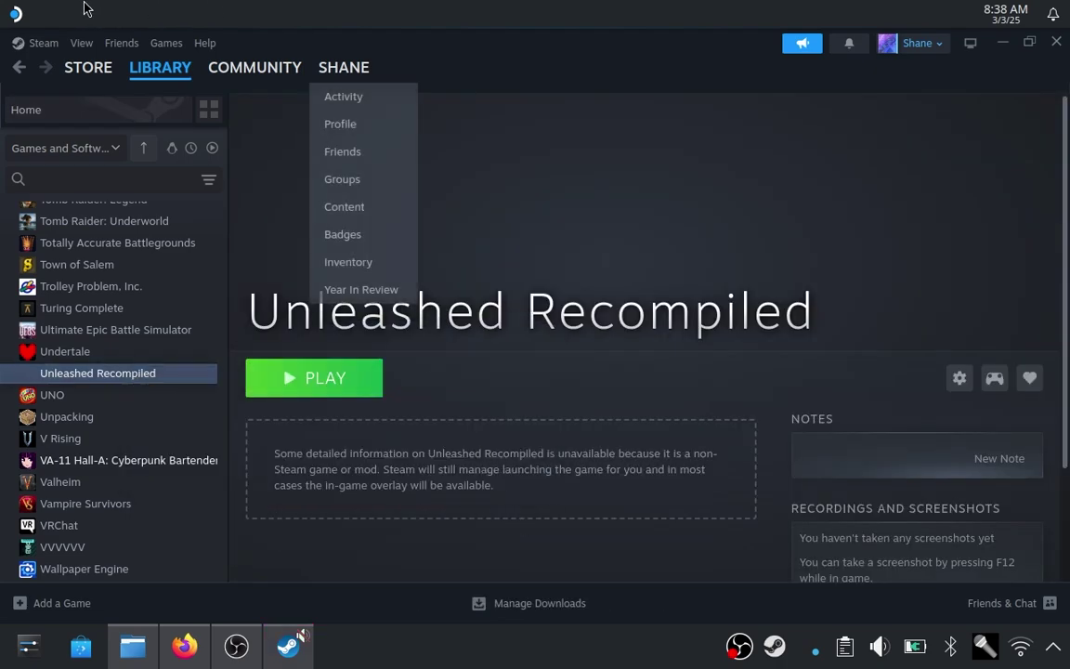
key("super")
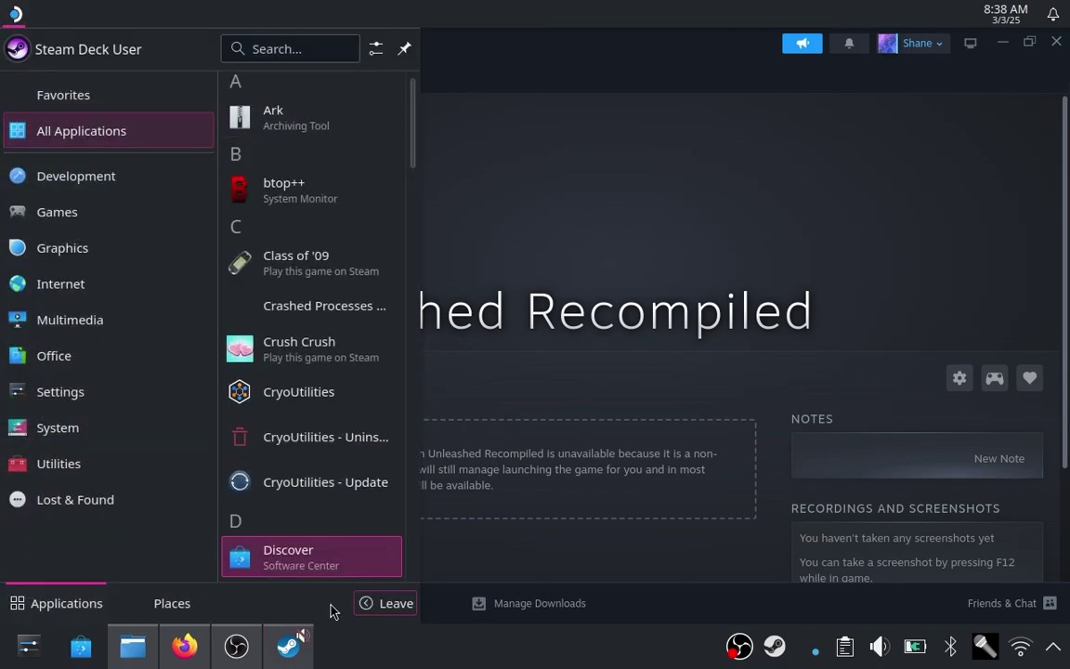
Raise OBS Studio and minimize it so Dolphin's Home folder is visible
left_click(246, 650)
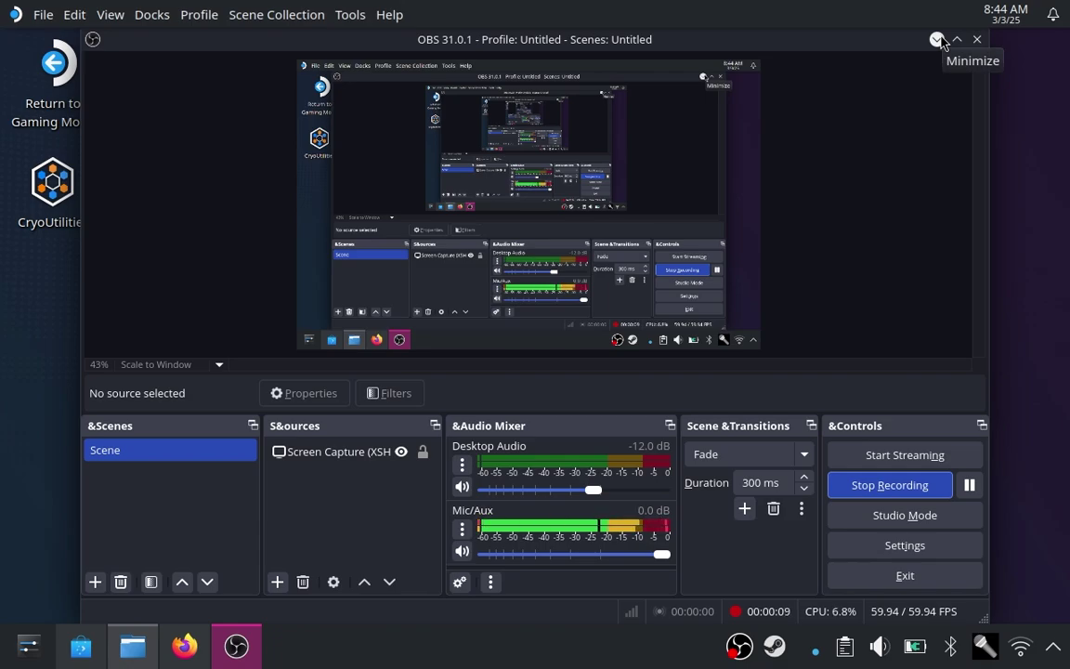
left_click(939, 39)
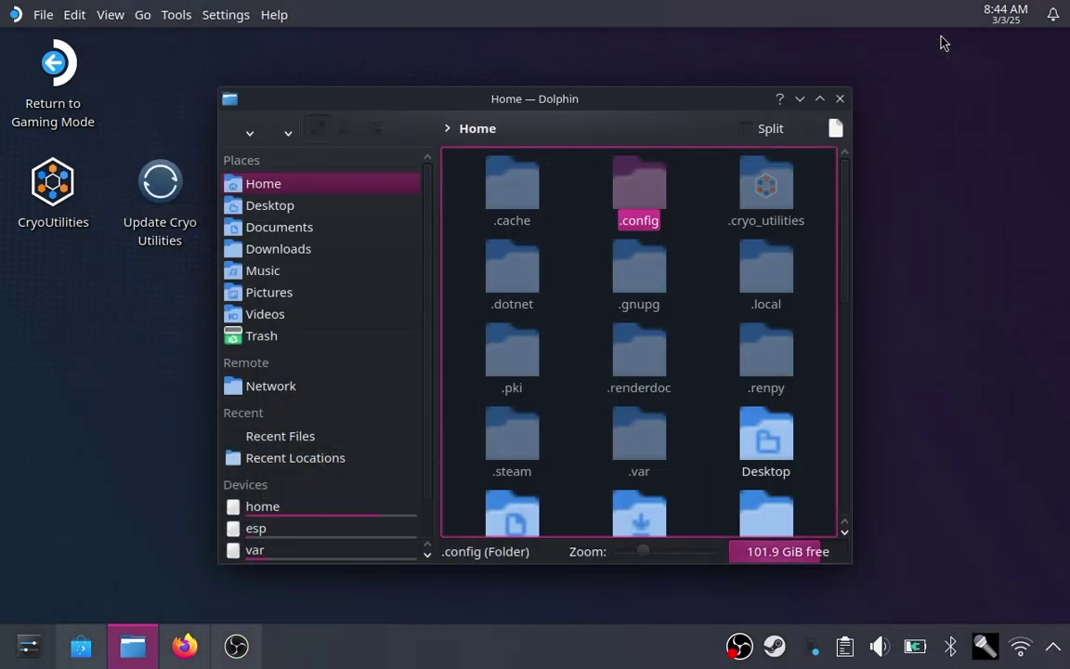
Confirm the Home folder view shows hidden files such as .config
double_click(652, 205)
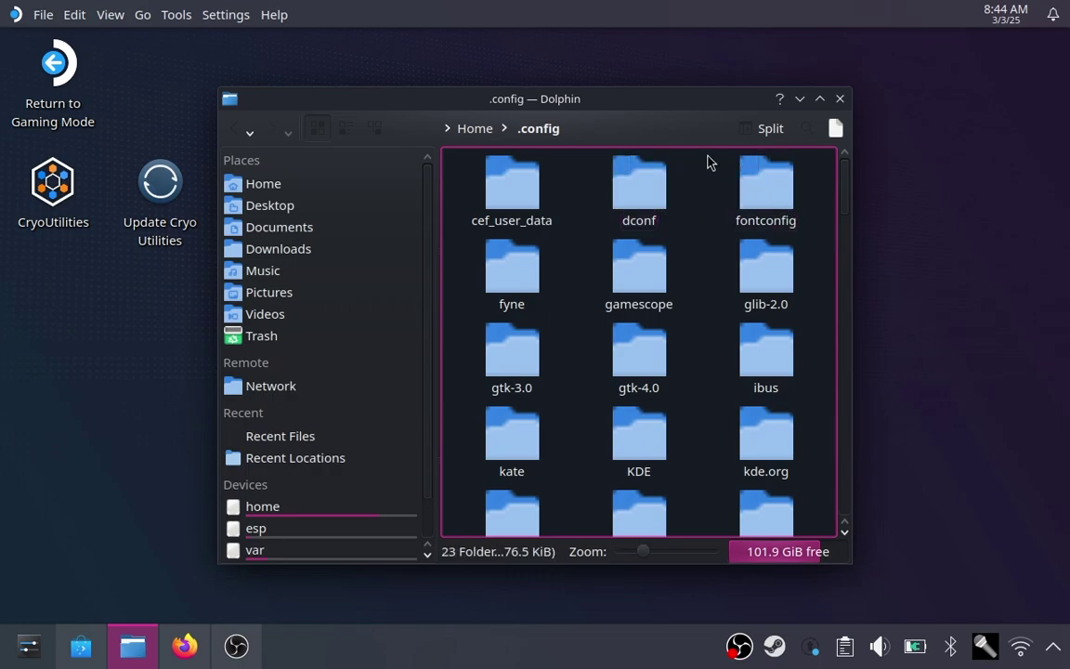
left_click(234, 129)
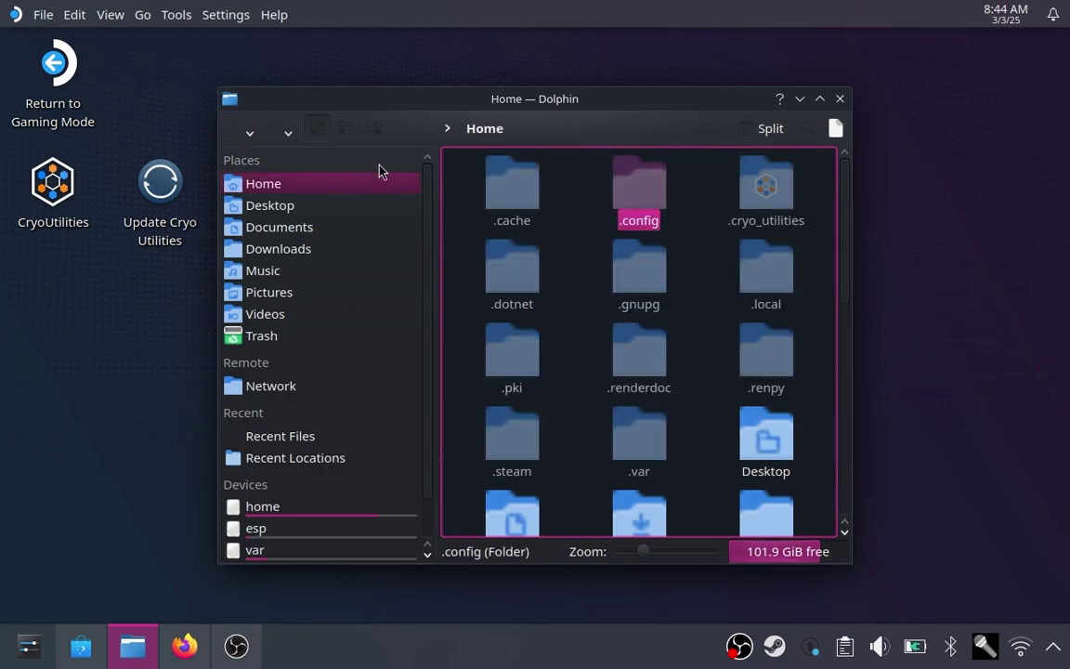
right_click(462, 237)
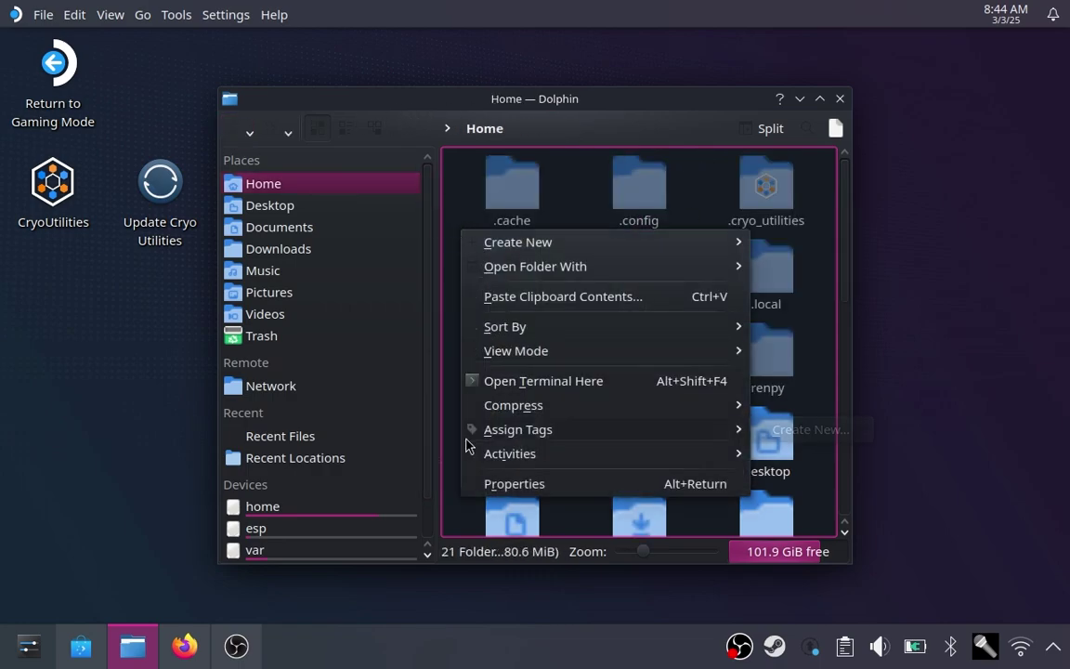
left_click(414, 396)
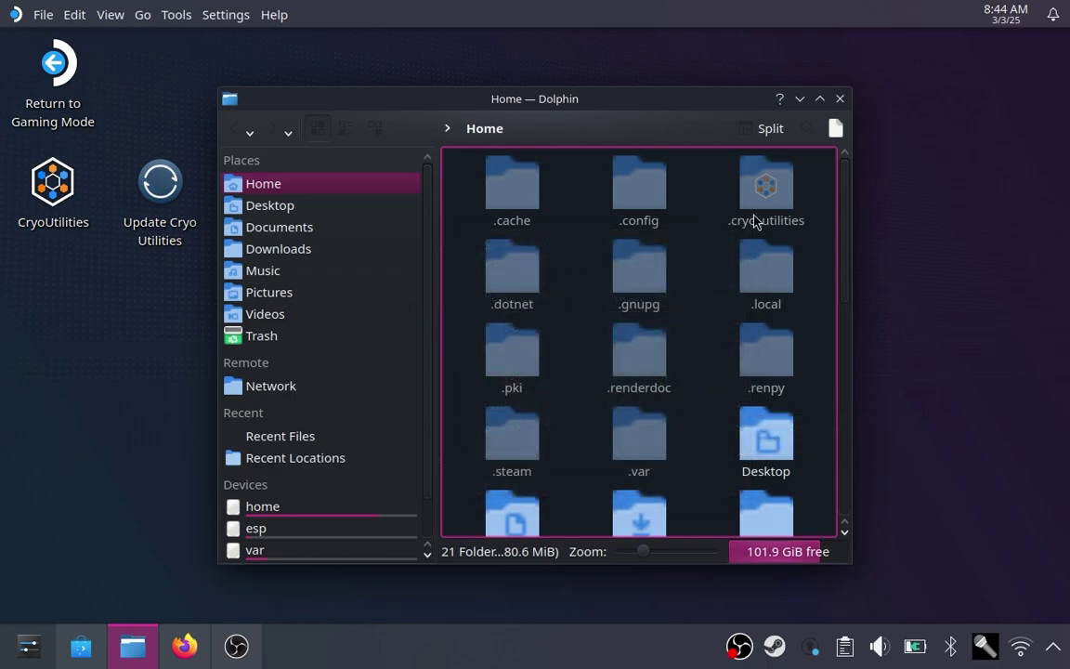
left_click(836, 130)
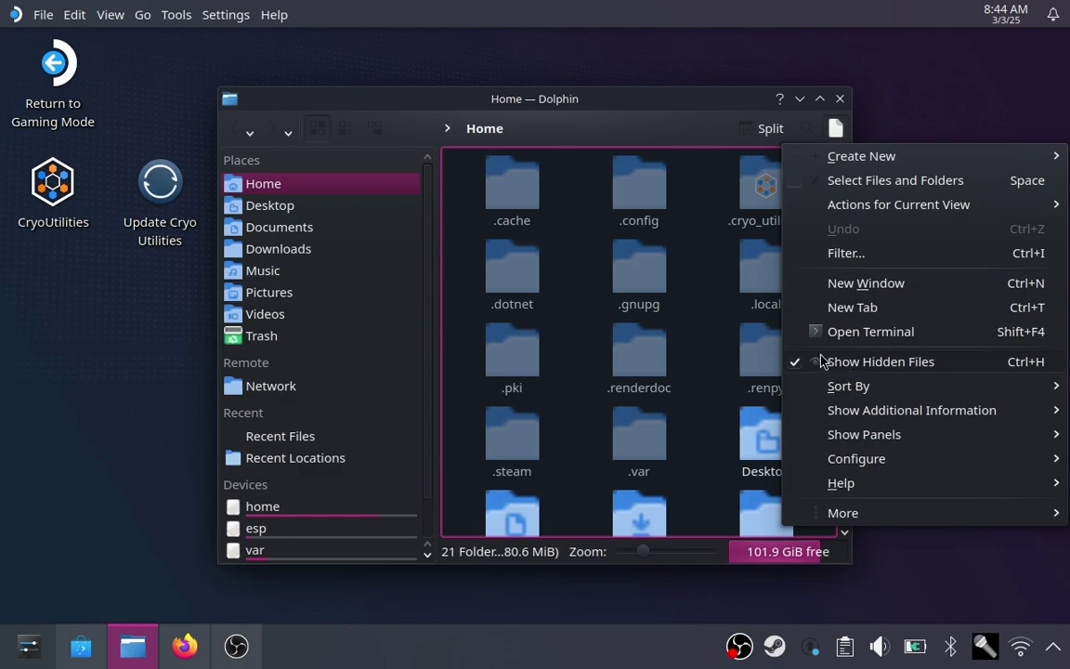
Open .config/UnleashedRecomp/save, where SYS-DATA (42.3 KiB) is stored
left_click(710, 270)
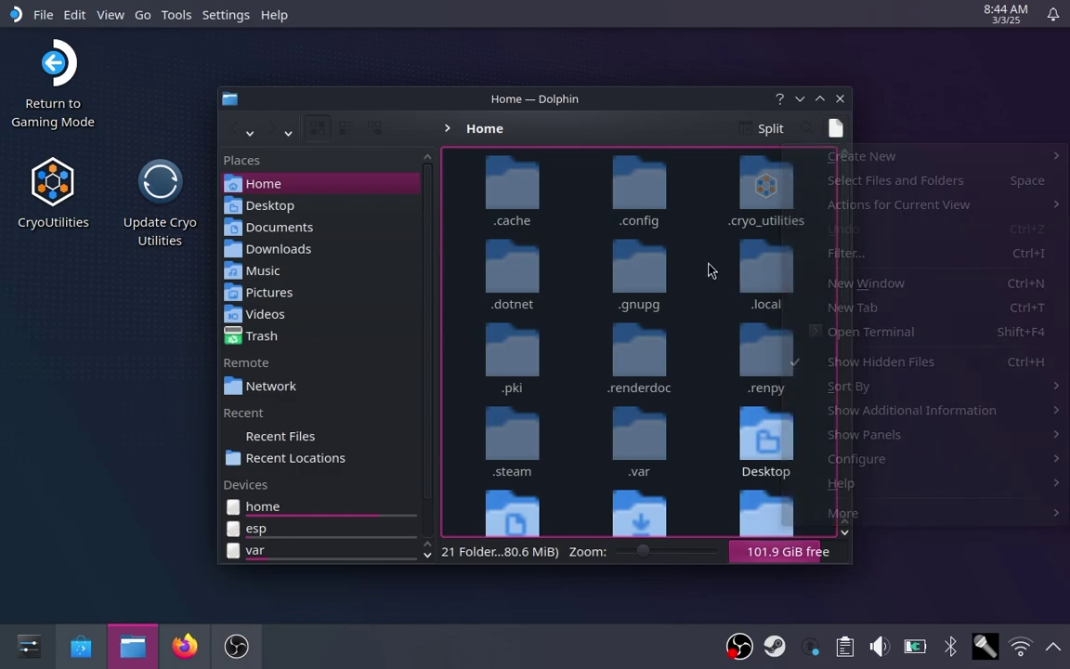
left_click(660, 202)
left_click_drag(848, 196, 848, 263)
left_click(777, 318)
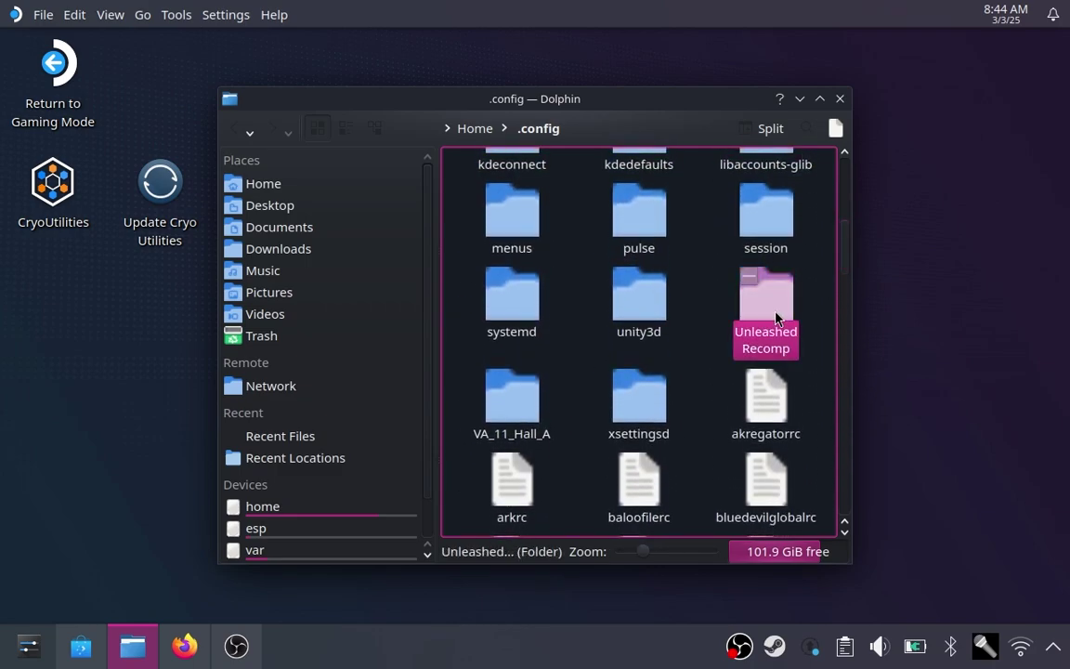
double_click(777, 318)
left_click(499, 200)
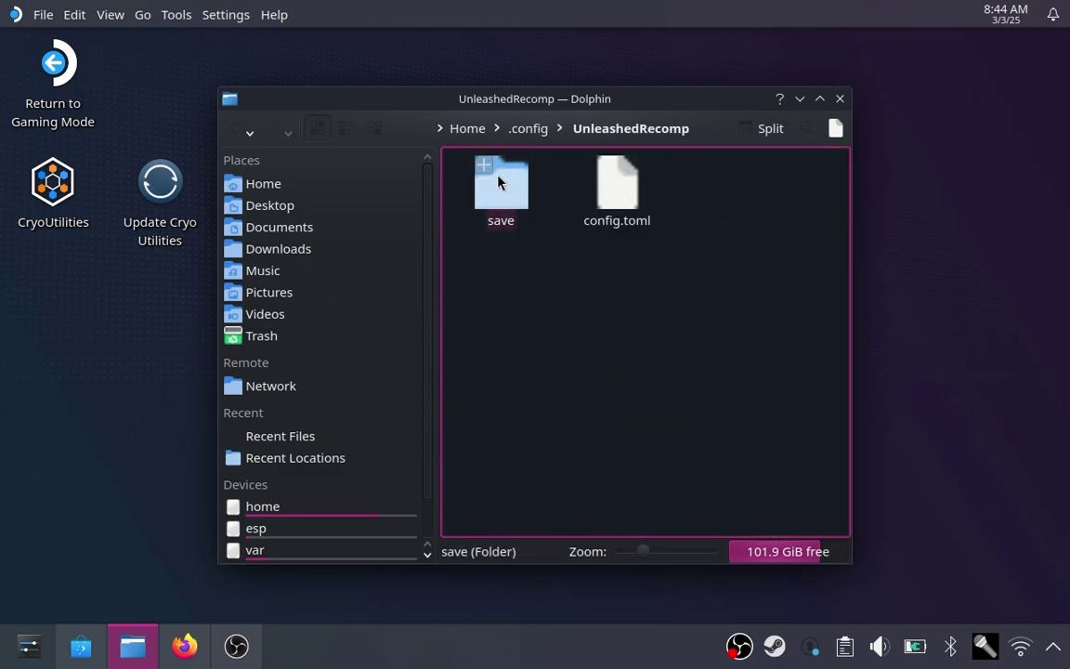
double_click(499, 200)
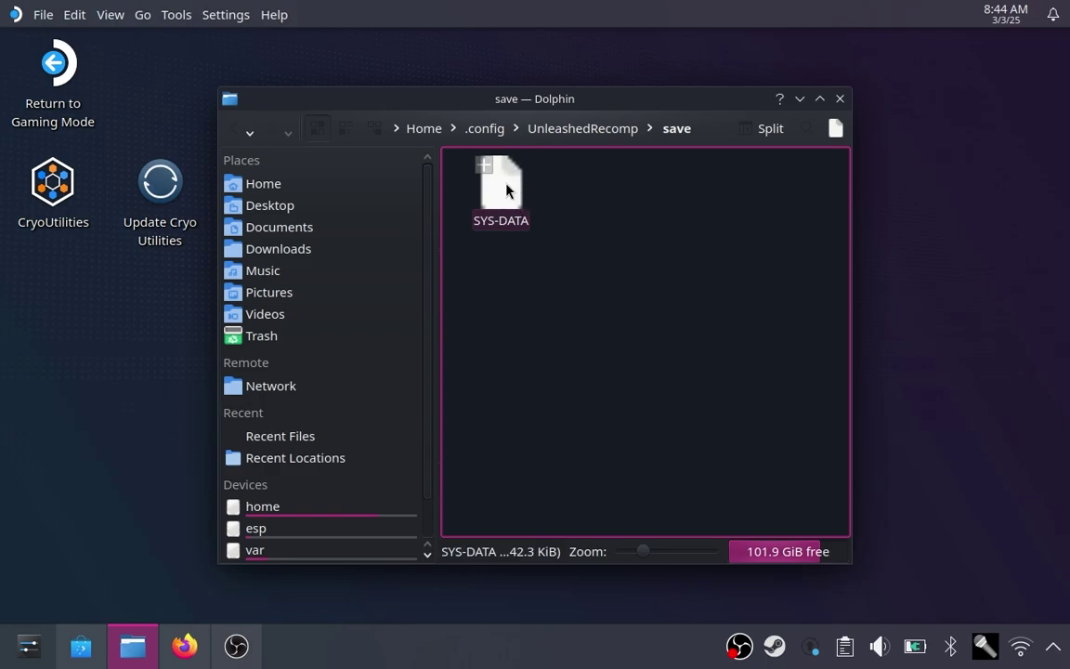
Bring up the context options for Downloads in the Places panel
right_click(339, 102)
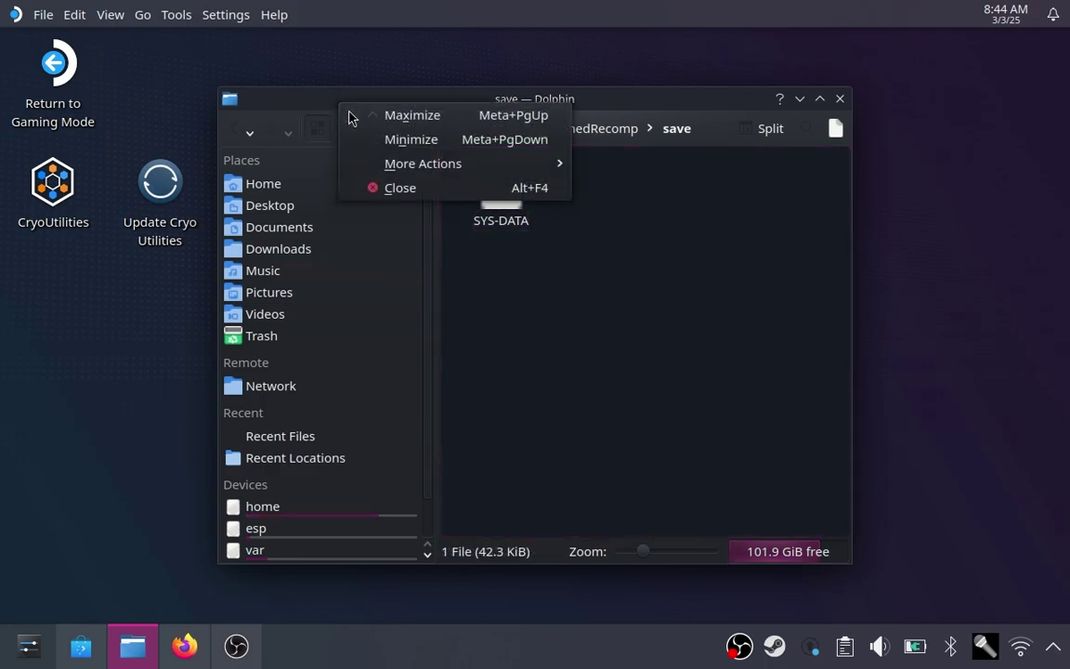
key("Escape")
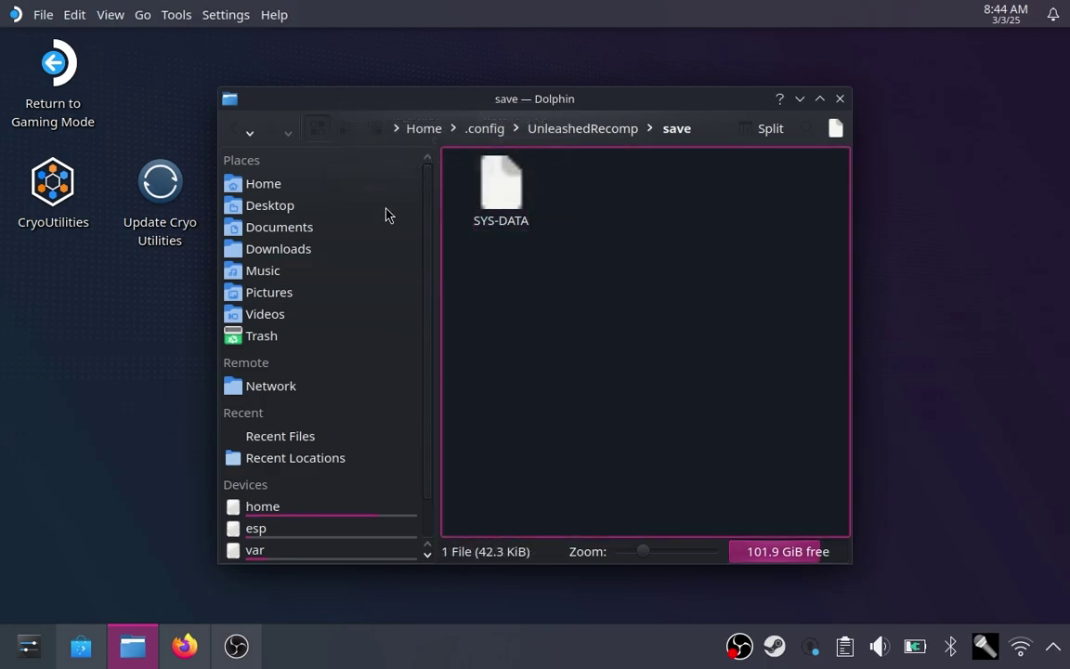
right_click(286, 247)
Open Downloads in a new tab and open the sys-data.7z archive in Ark
left_click(322, 260)
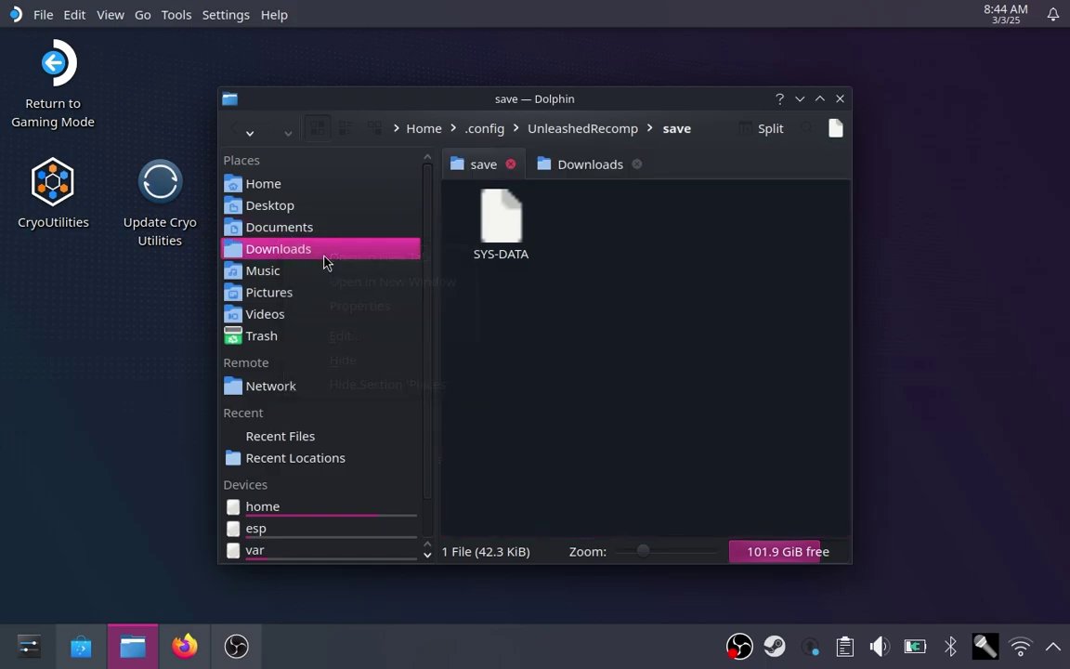
left_click(555, 169)
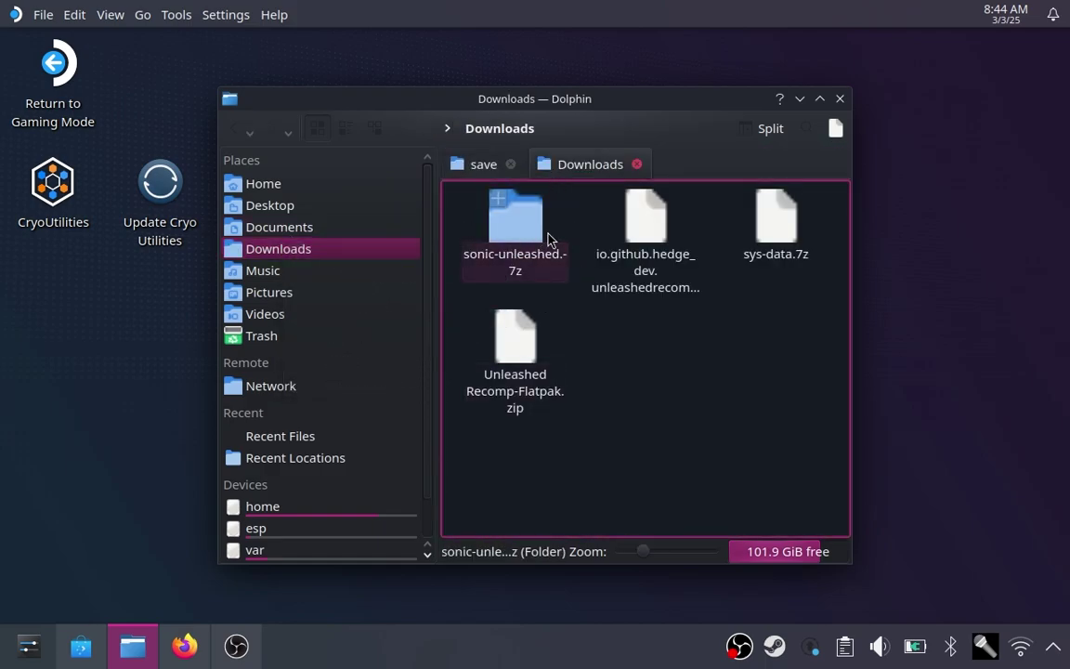
double_click(764, 240)
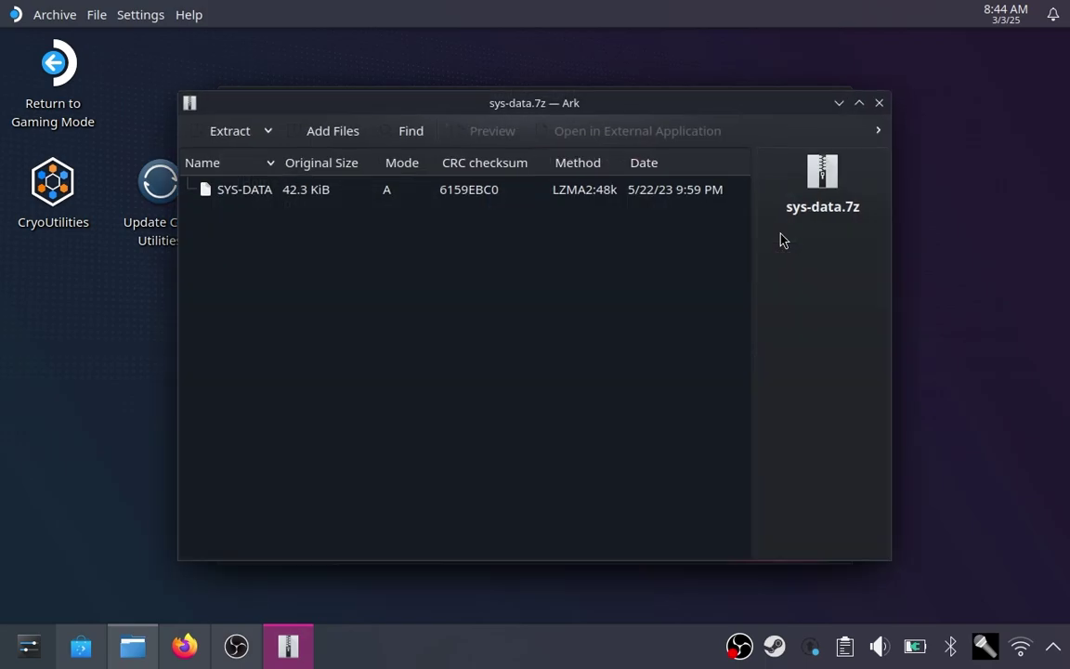
Extract SYS-DATA from the archive into Downloads and close Ark
right_click(540, 198)
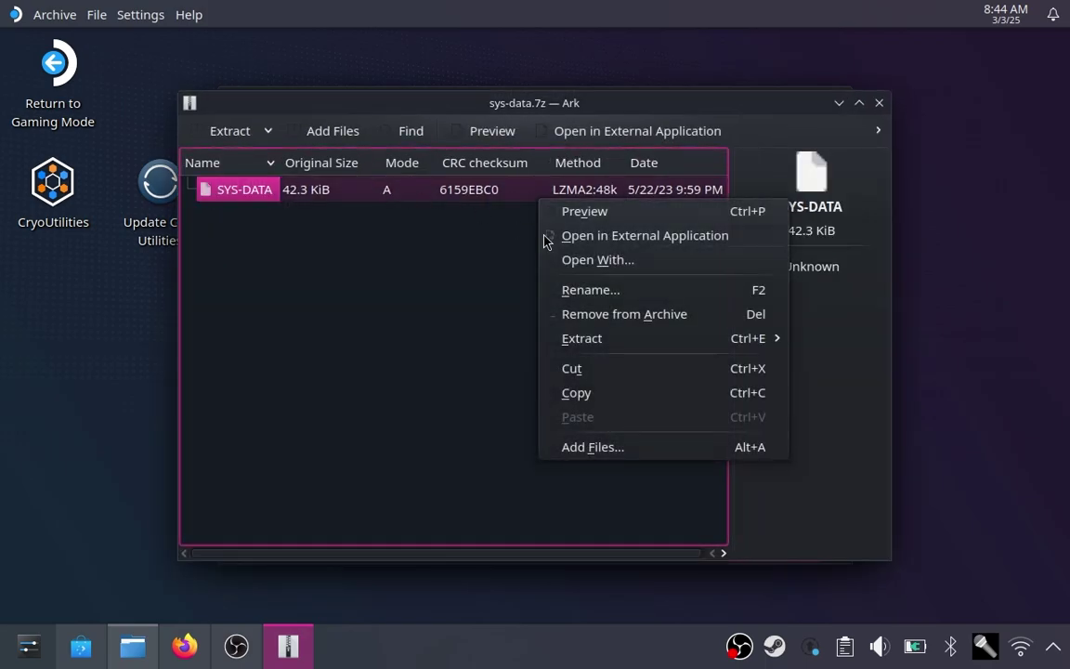
mouse_move(595, 342)
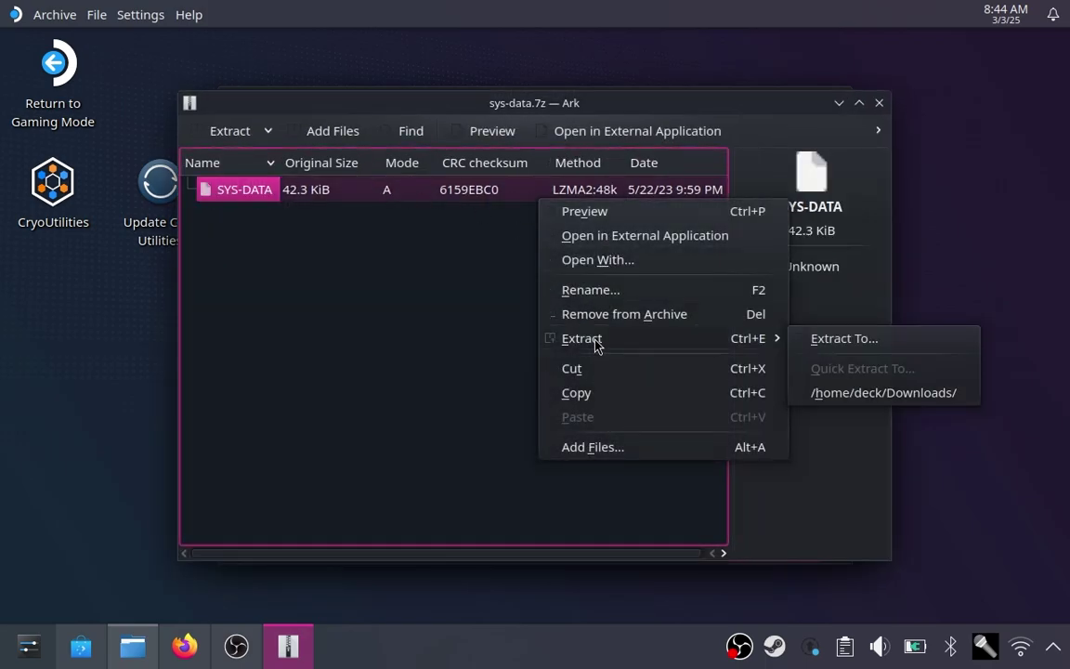
left_click(847, 340)
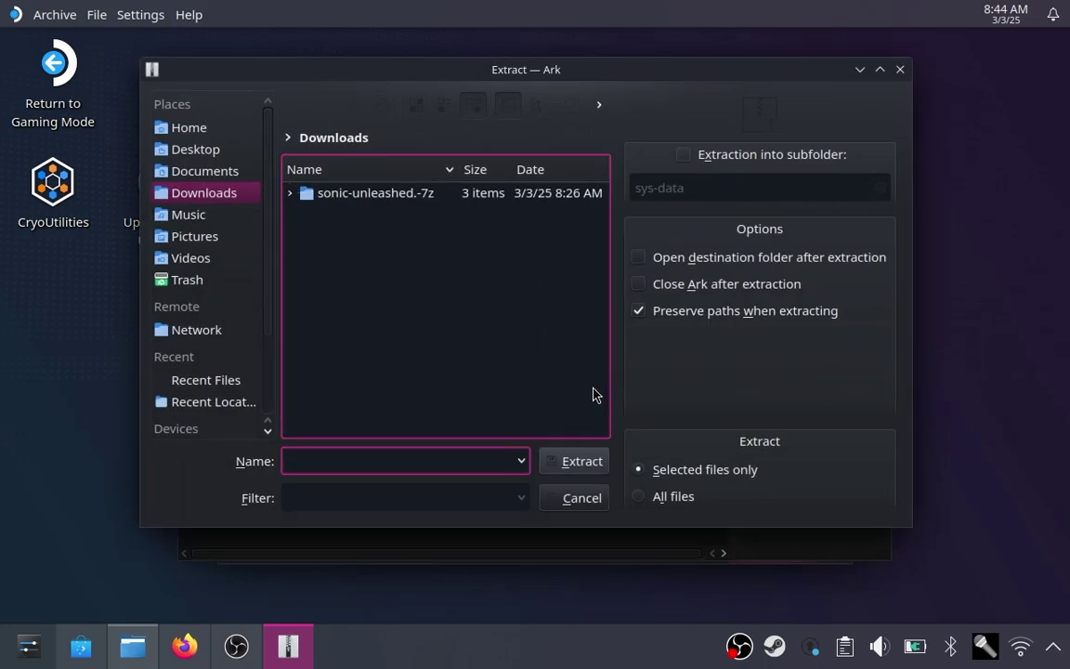
left_click(564, 459)
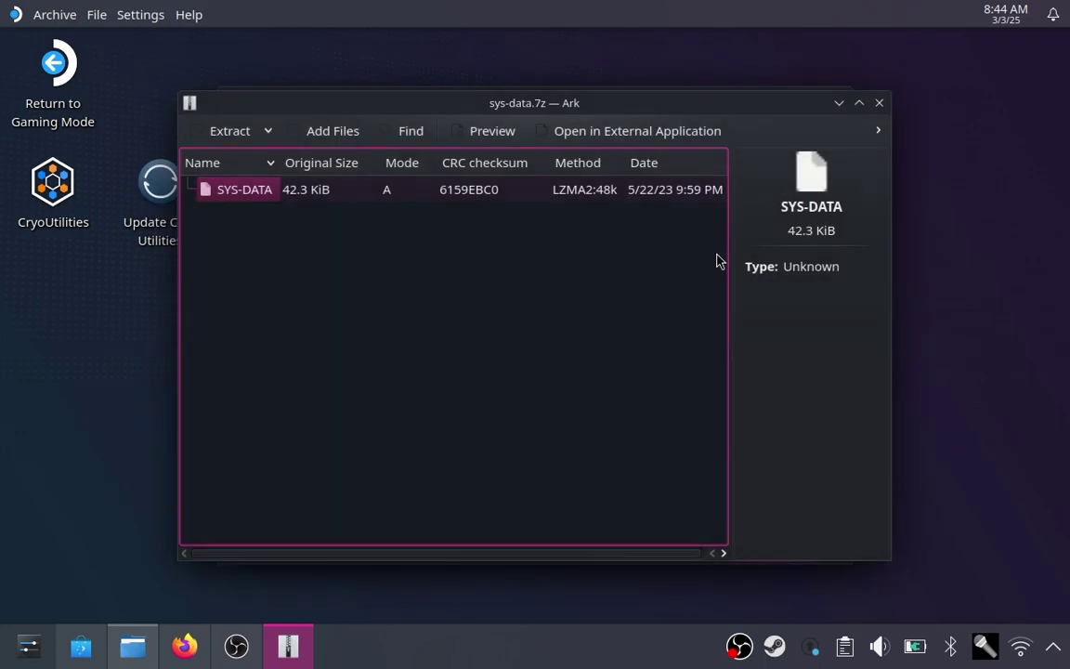
left_click(877, 104)
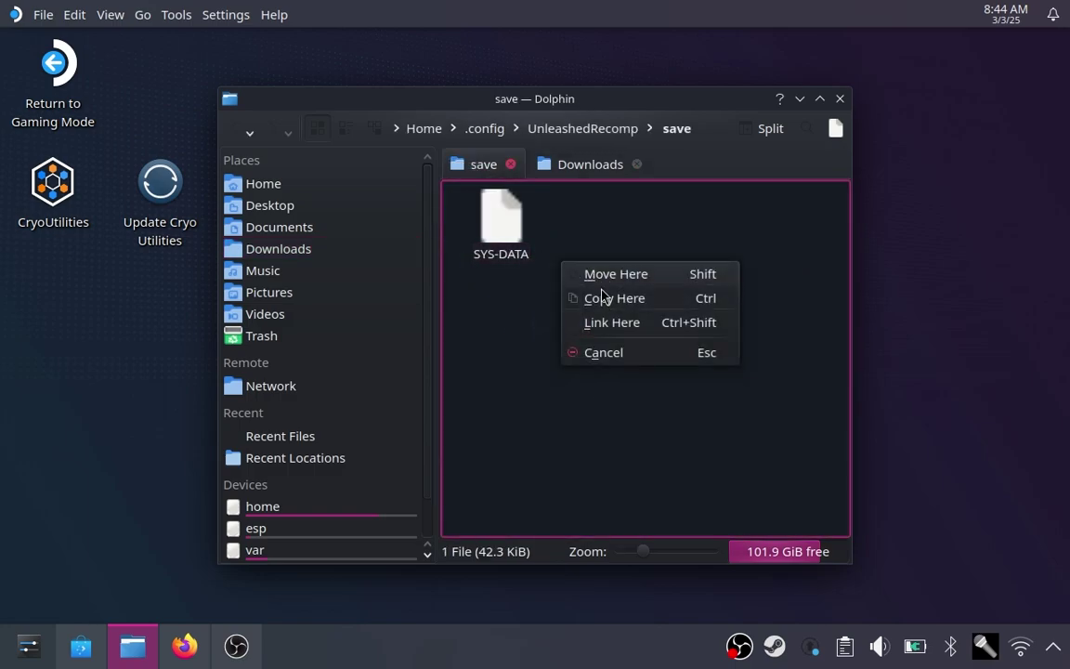
Move SYS-DATA into the save folder, overwriting the existing save file
left_click(603, 285)
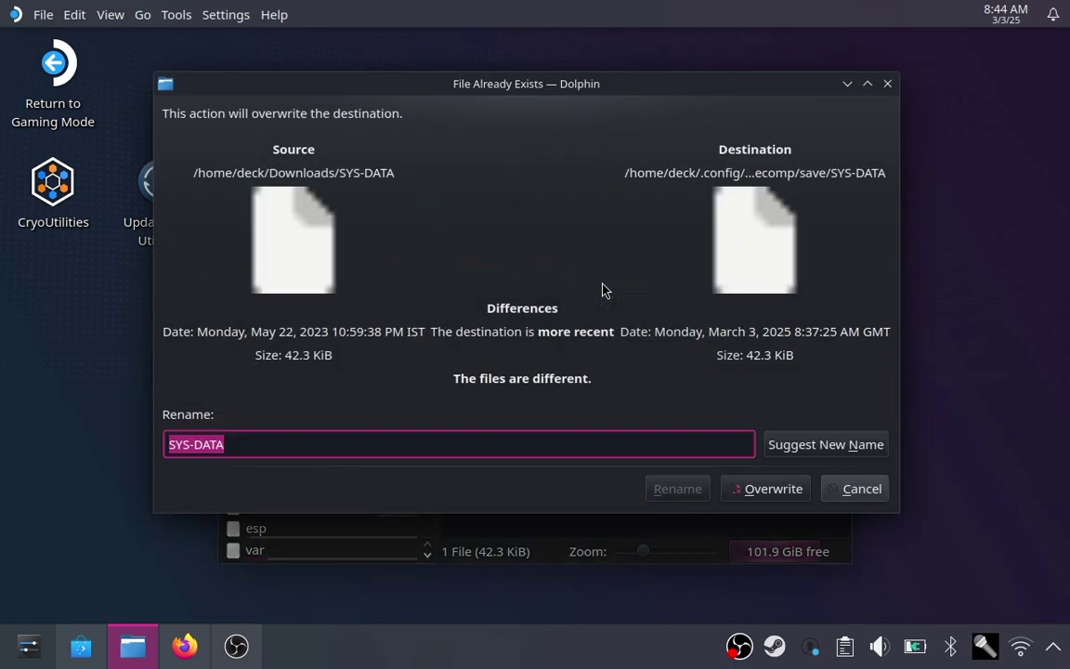
left_click(760, 487)
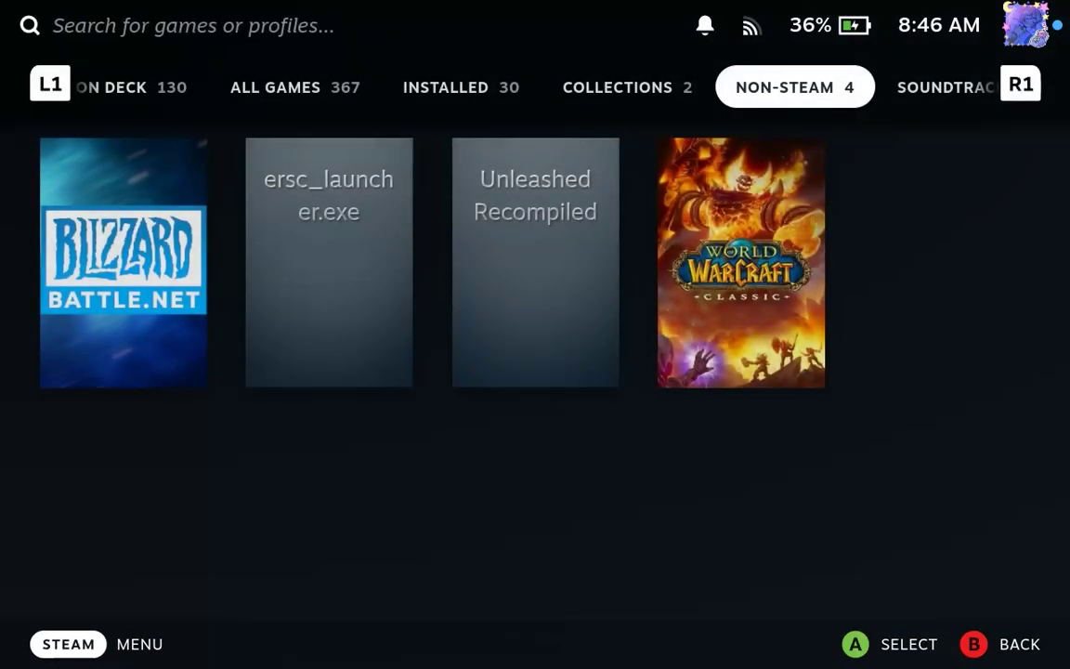
Select the Unleashed Recompiled tile in the Non-Steam tab and open its game page
key("Down")
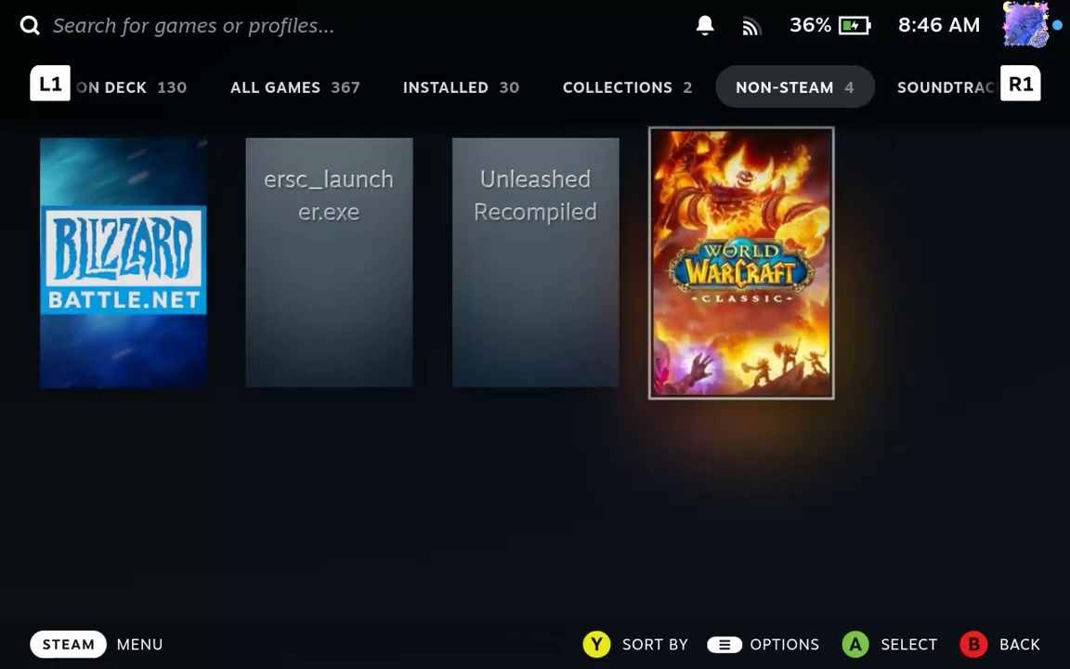
key("Return")
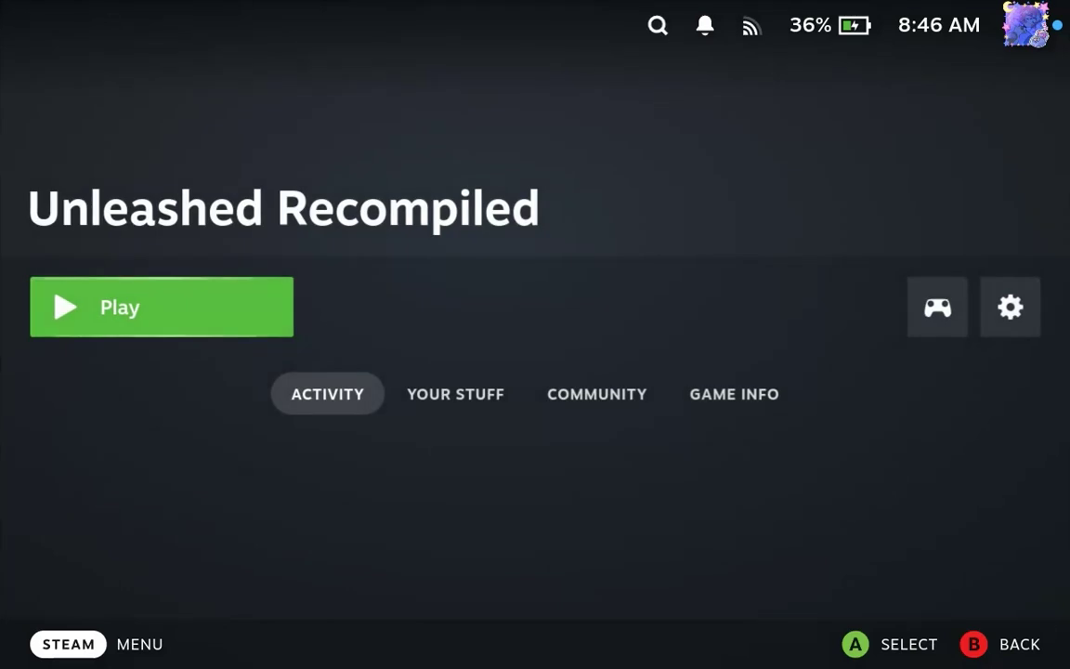